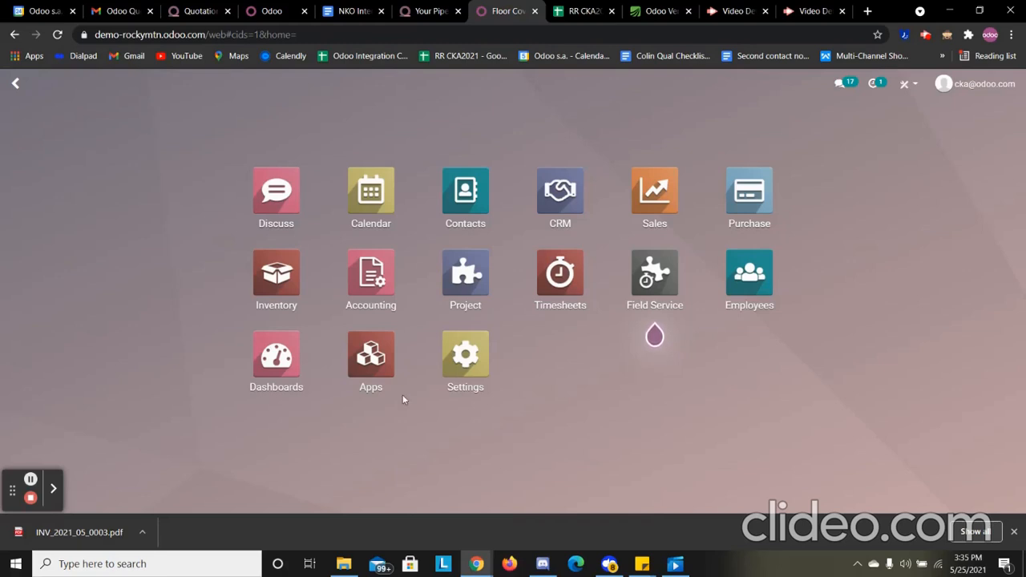
Create a new quotation in the Sales app
{"action": "left_click", "coordinate": [642, 193]}
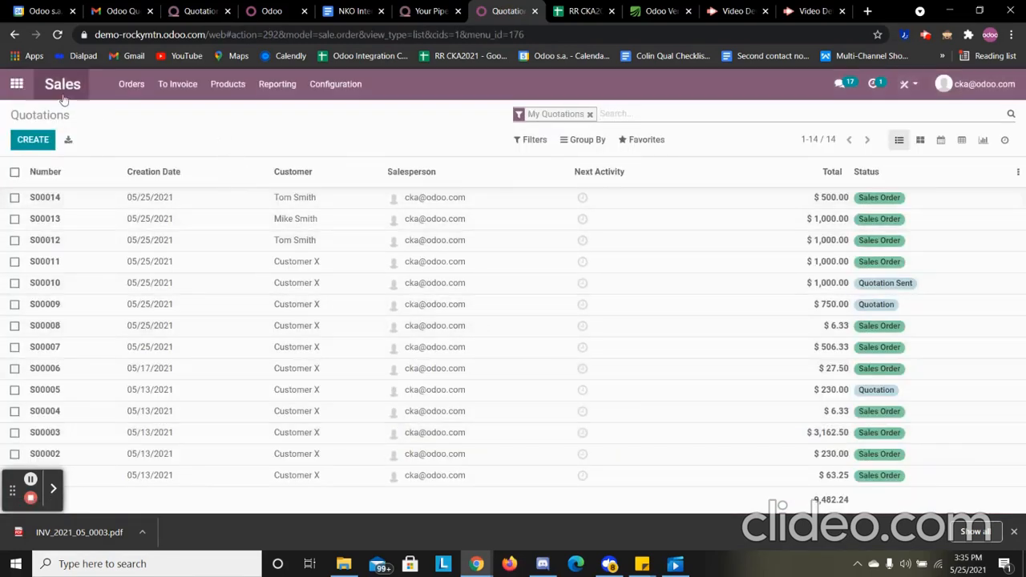
{"action": "left_click", "coordinate": [35, 139]}
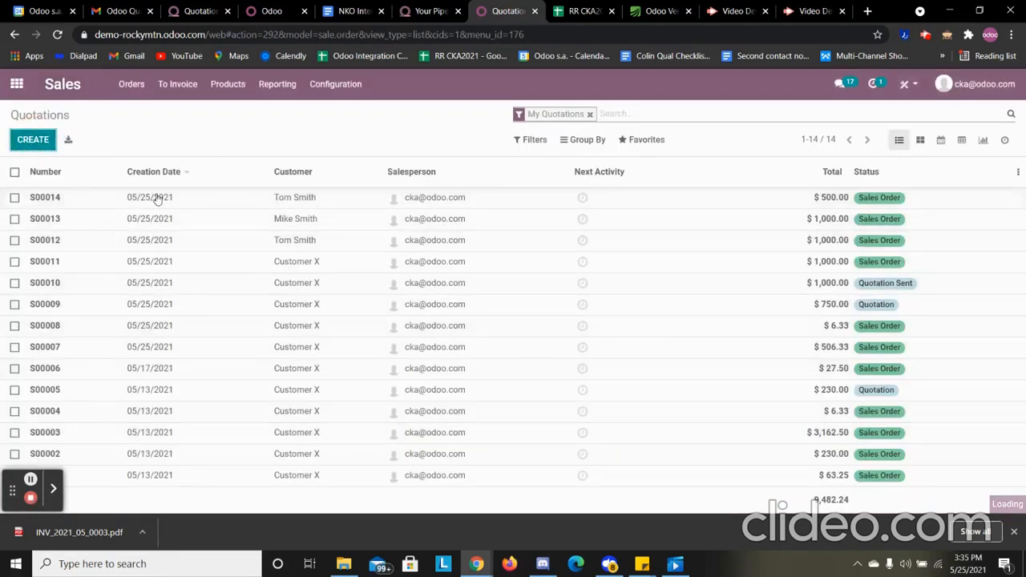
{"action": "left_click", "coordinate": [147, 290]}
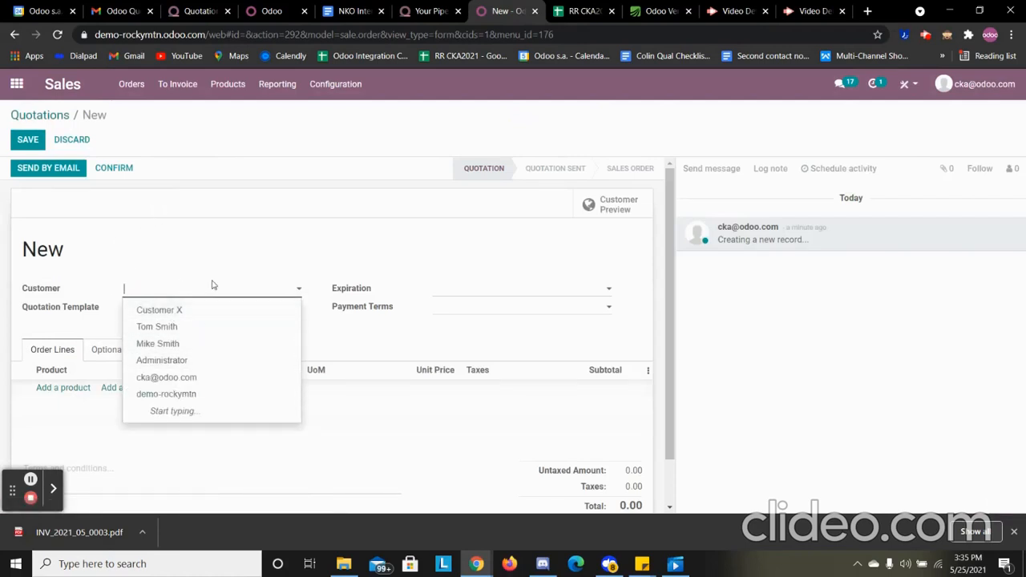
{"action": "type", "text": "f"}
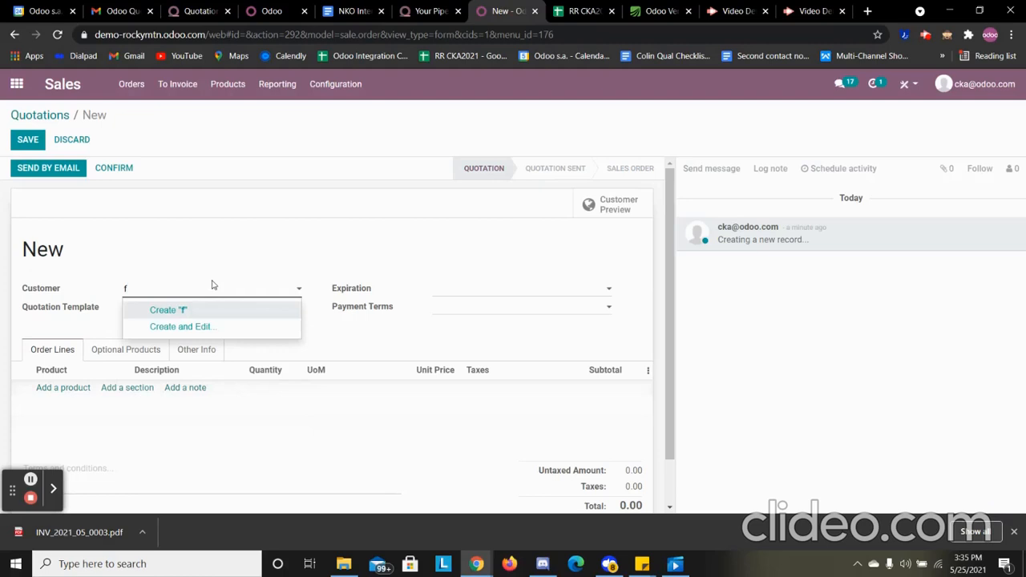
{"action": "type", "text": "fsiu"}
{"action": "key", "text": "BackSpace"}
{"action": "key", "text": "BackSpace"}
{"action": "key", "text": "BackSpace"}
{"action": "key", "text": "BackSpace"}
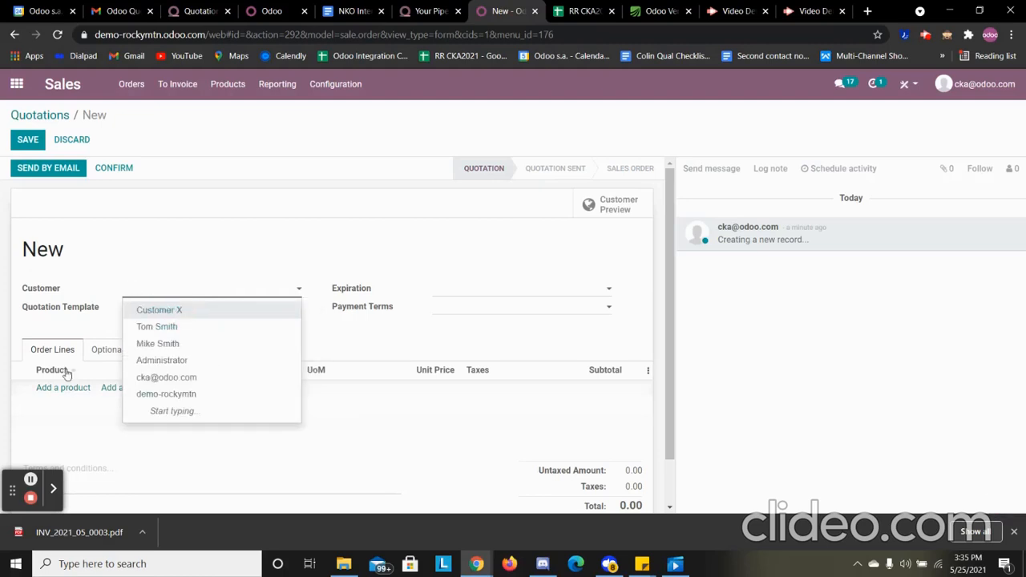
{"action": "left_click", "coordinate": [84, 397]}
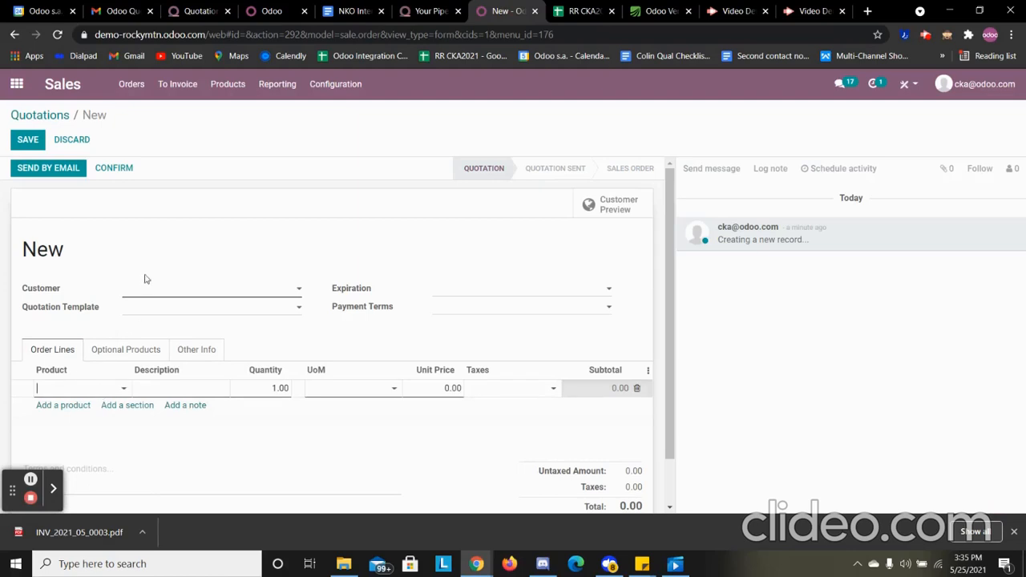
{"action": "left_click", "coordinate": [143, 310]}
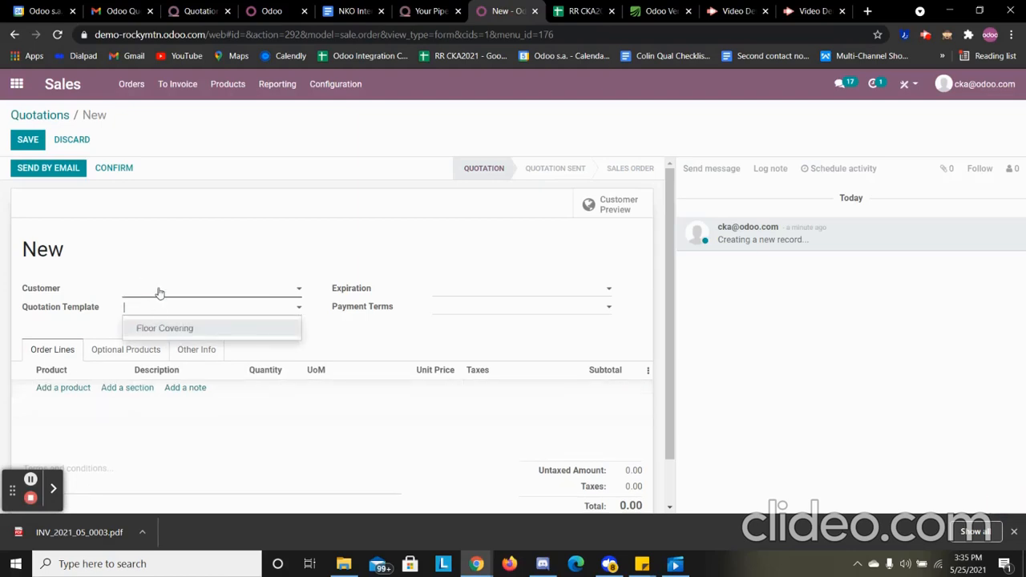
Assign the existing customer with a Buffalo address to the quotation and apply the Floor Covering quotation template
{"action": "left_click", "coordinate": [156, 289]}
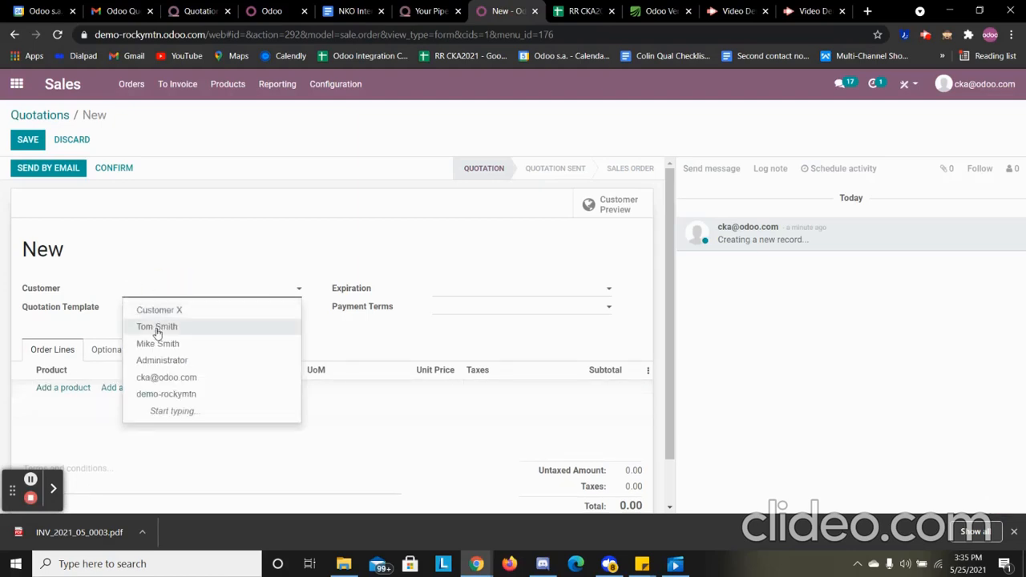
{"action": "left_click", "coordinate": [157, 327]}
{"action": "left_click", "coordinate": [158, 310]}
{"action": "left_click", "coordinate": [158, 327]}
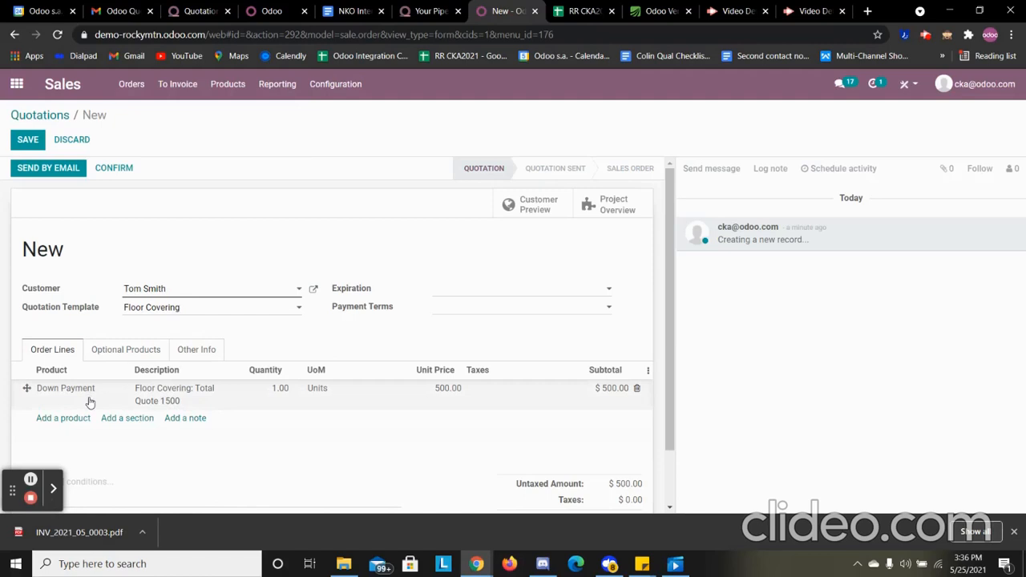
Change the Down Payment line's description to "Floor Covering: Total Quote $1000"
{"action": "left_click", "coordinate": [182, 405]}
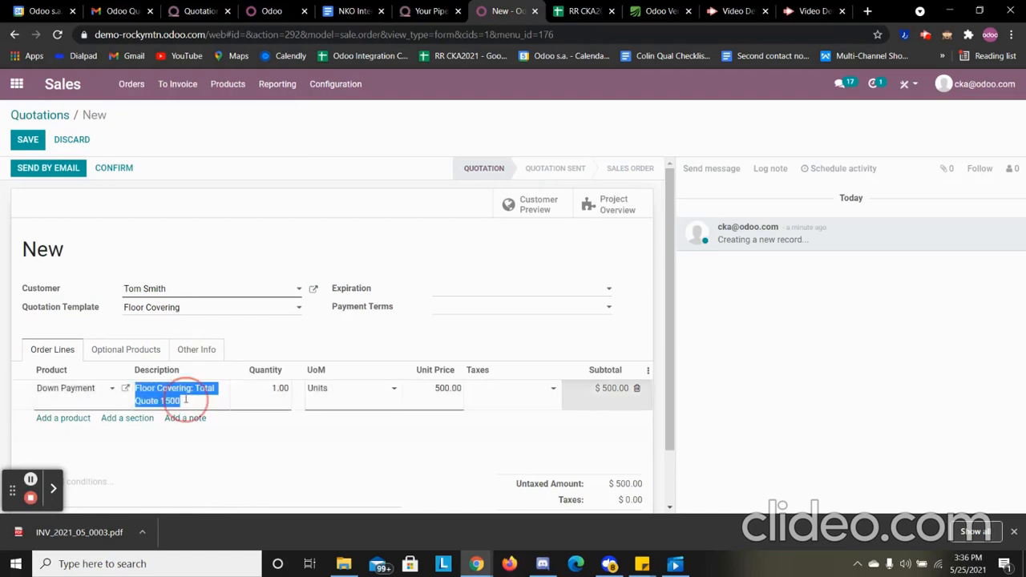
{"action": "left_click", "coordinate": [182, 405]}
{"action": "double_click", "coordinate": [163, 403]}
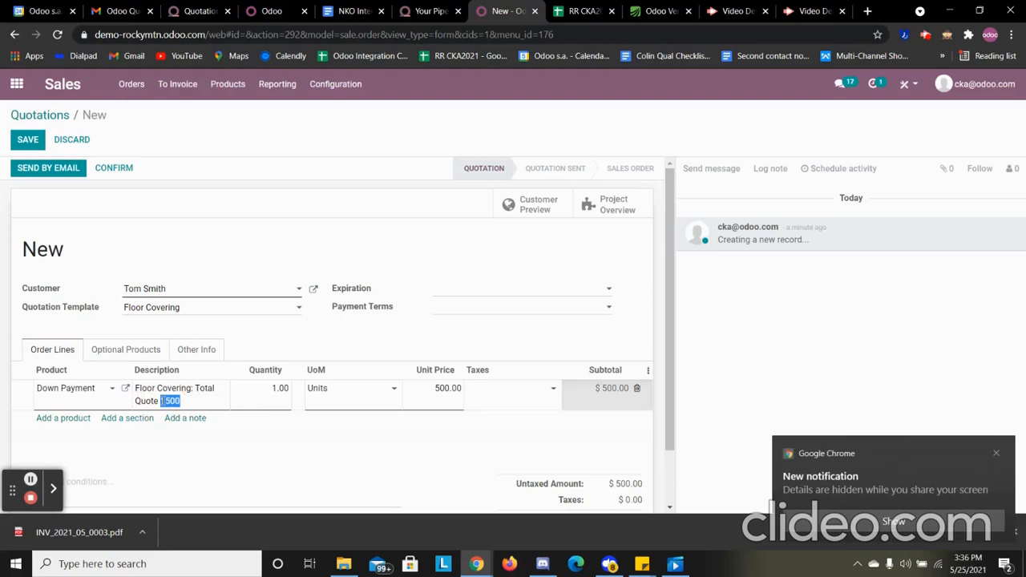
{"action": "type", "text": "$1000"}
{"action": "left_click", "coordinate": [348, 473]}
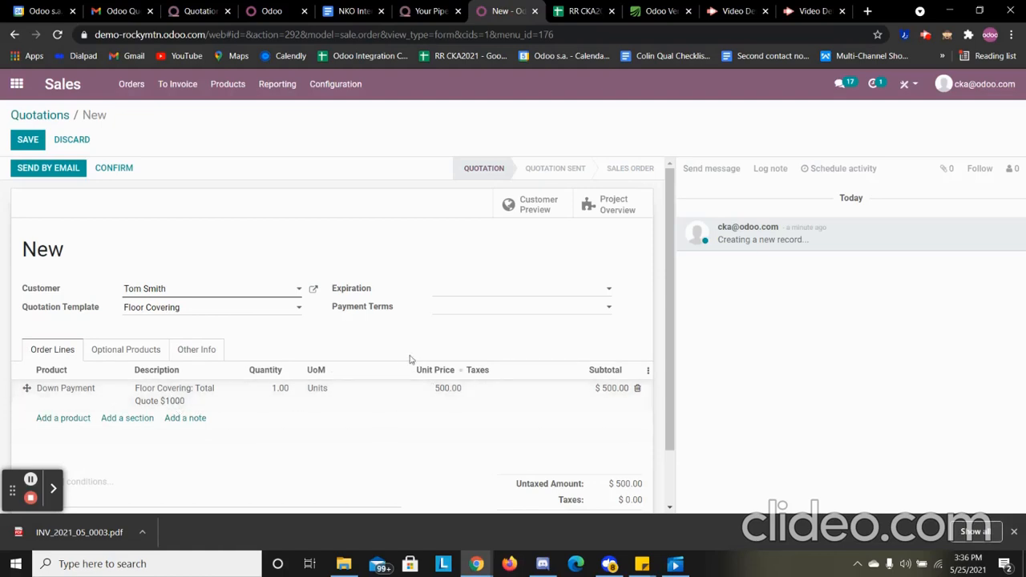
Email the quotation to the customer with its PDF attached, and open the customer preview
{"action": "left_click", "coordinate": [66, 168]}
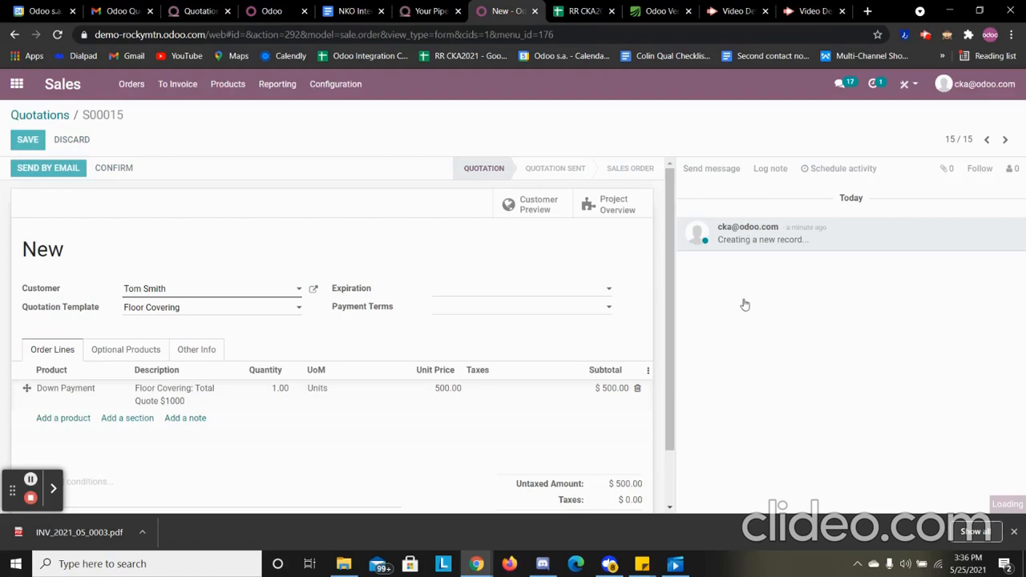
{"action": "scroll", "coordinate": [273, 408], "scroll_direction": "down", "scroll_amount": 3}
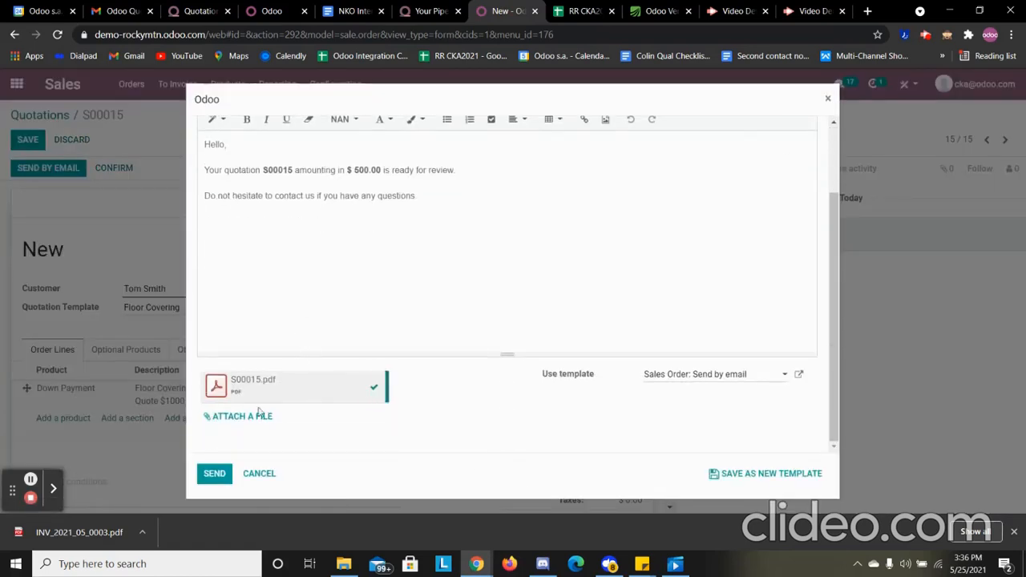
{"action": "left_click", "coordinate": [216, 474]}
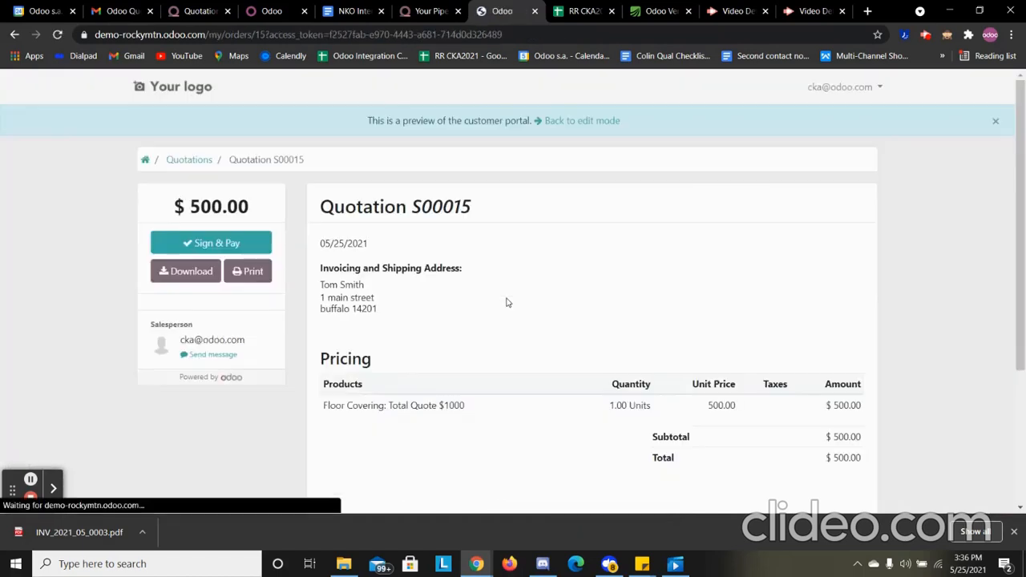
Accept the quotation in the customer portal with a hand-drawn signature
{"action": "left_click", "coordinate": [257, 245]}
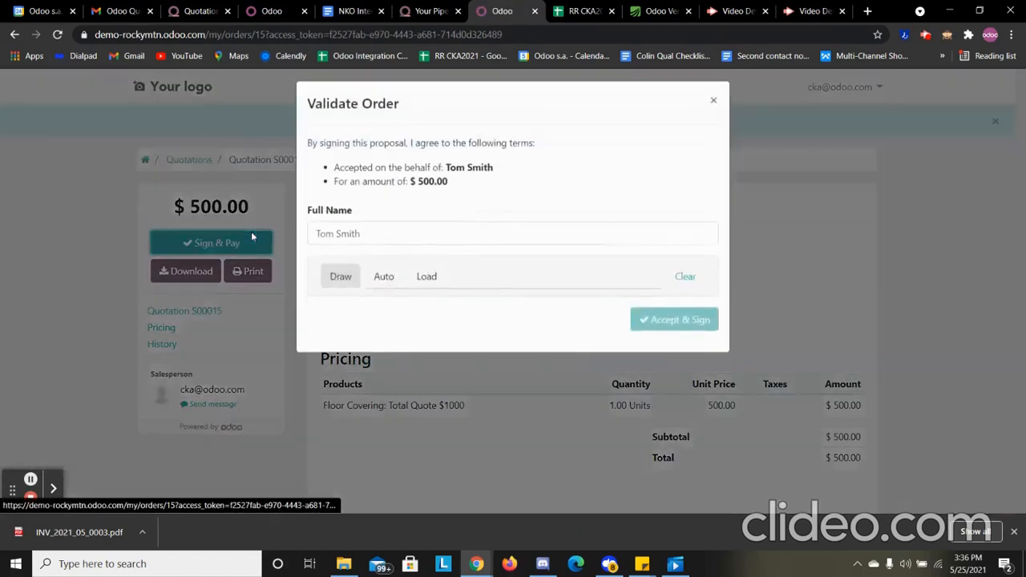
{"action": "left_click", "coordinate": [714, 107]}
{"action": "scroll", "coordinate": [385, 288], "scroll_direction": "down", "scroll_amount": 2}
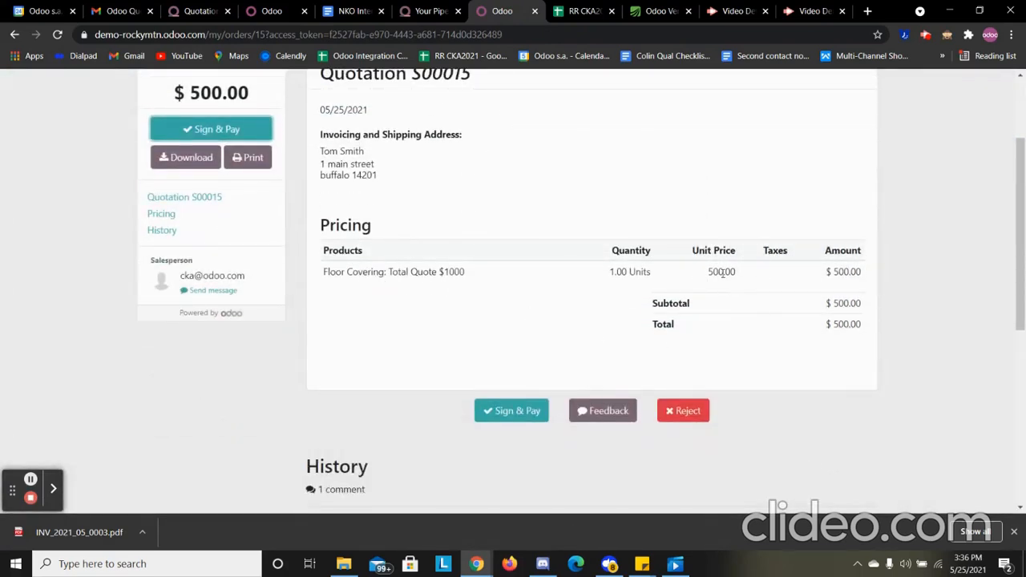
{"action": "left_click", "coordinate": [509, 411]}
{"action": "left_click_drag", "start_coordinate": [396, 361], "coordinate": [521, 359]}
{"action": "left_click", "coordinate": [698, 464]}
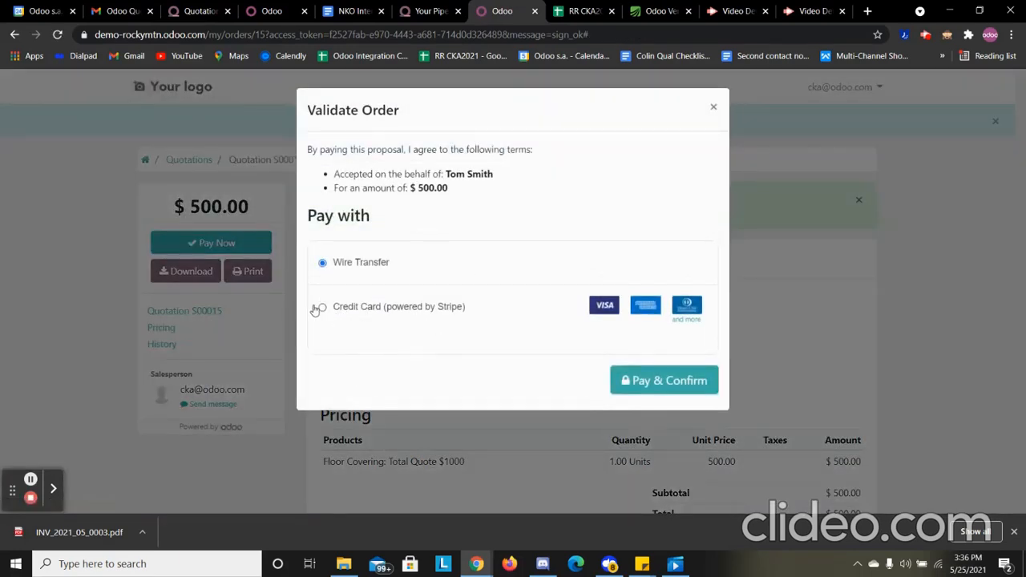
Pay the order by credit card through Stripe, entering the card number, expiry date and security code
{"action": "left_click", "coordinate": [320, 308]}
{"action": "left_click", "coordinate": [385, 376]}
{"action": "type", "text": "4"}
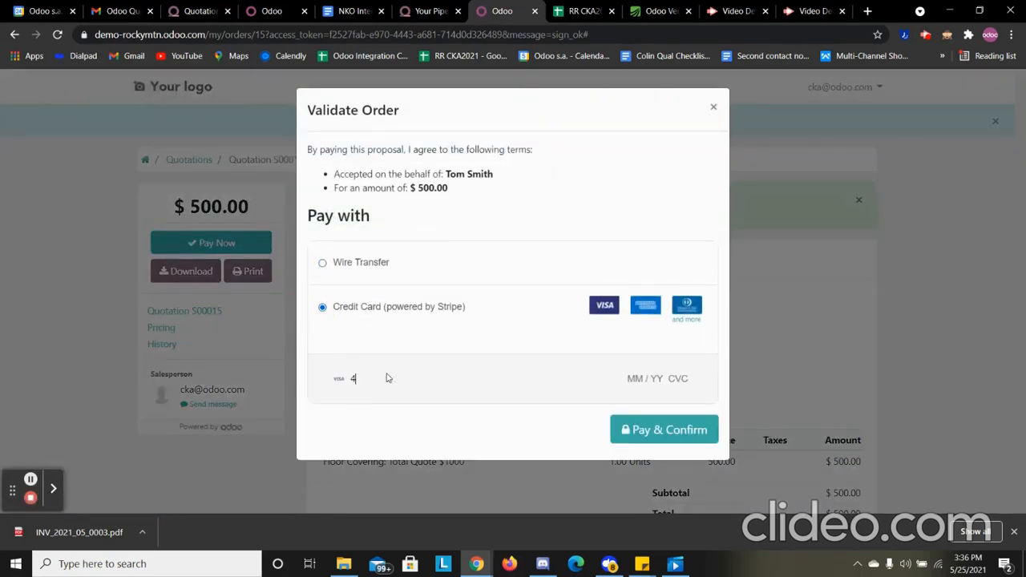
{"action": "type", "text": "242 4242 4242 4242 04 / 22 2"}
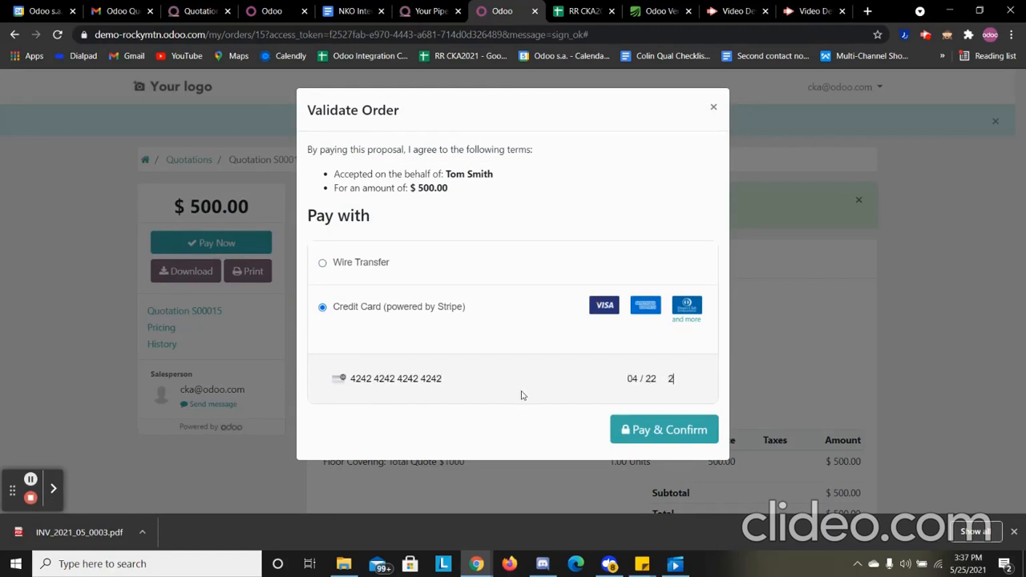
{"action": "left_click", "coordinate": [625, 429]}
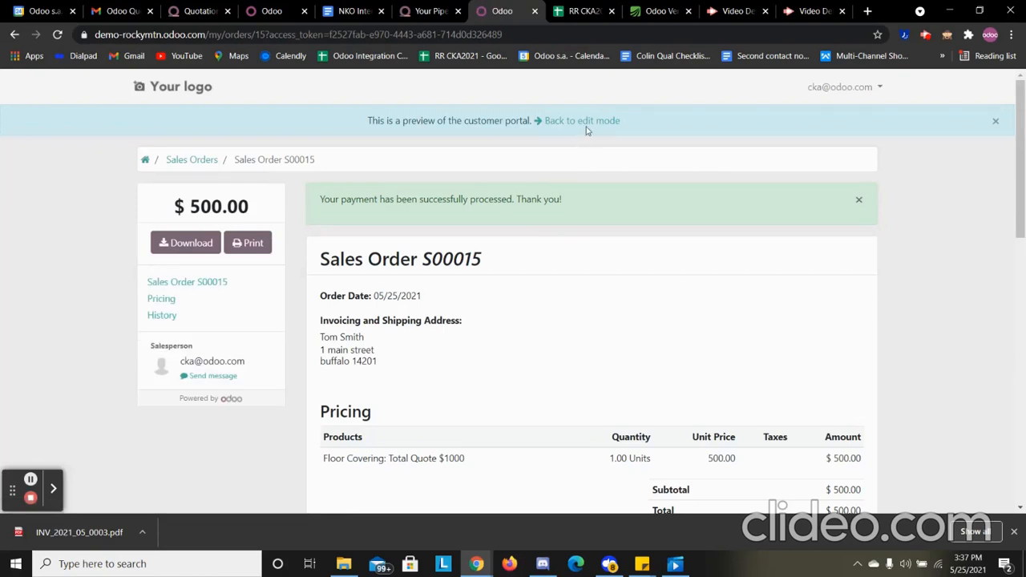
Return from the customer portal to the sales order's backend form and open its linked task
{"action": "left_click", "coordinate": [587, 124]}
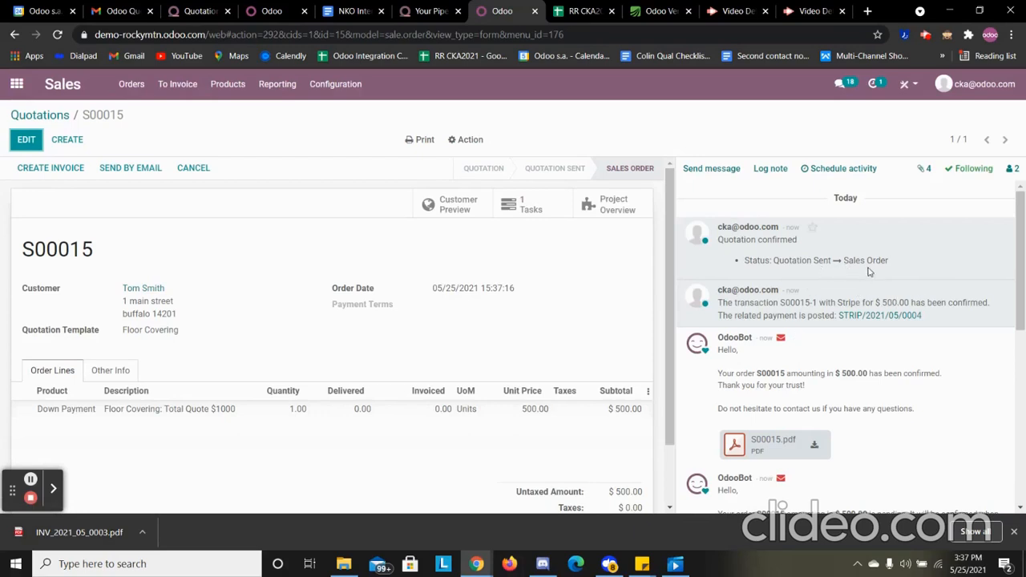
{"action": "left_click", "coordinate": [538, 203]}
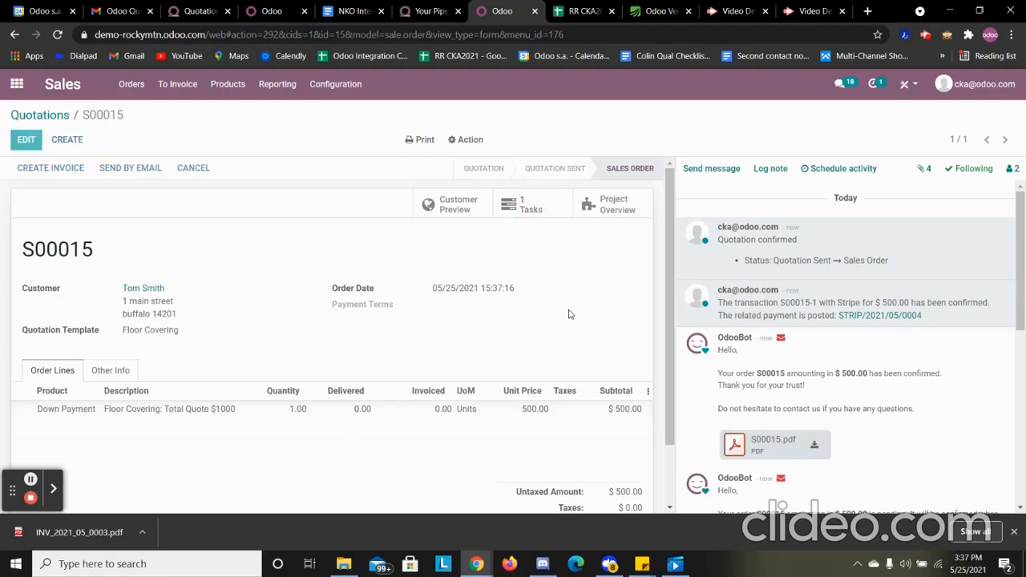
{"action": "left_click", "coordinate": [32, 167]}
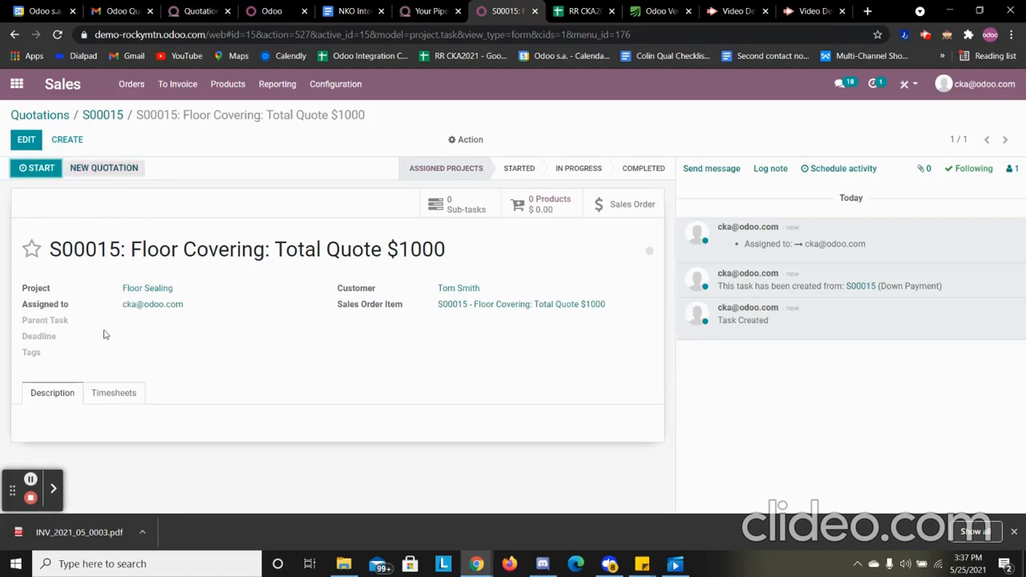
Add a timesheet line to the task with the description "prepared site" and a duration of 00:30, and save the task
{"action": "left_click", "coordinate": [113, 392]}
{"action": "scroll", "coordinate": [140, 392], "scroll_direction": "down", "scroll_amount": 2}
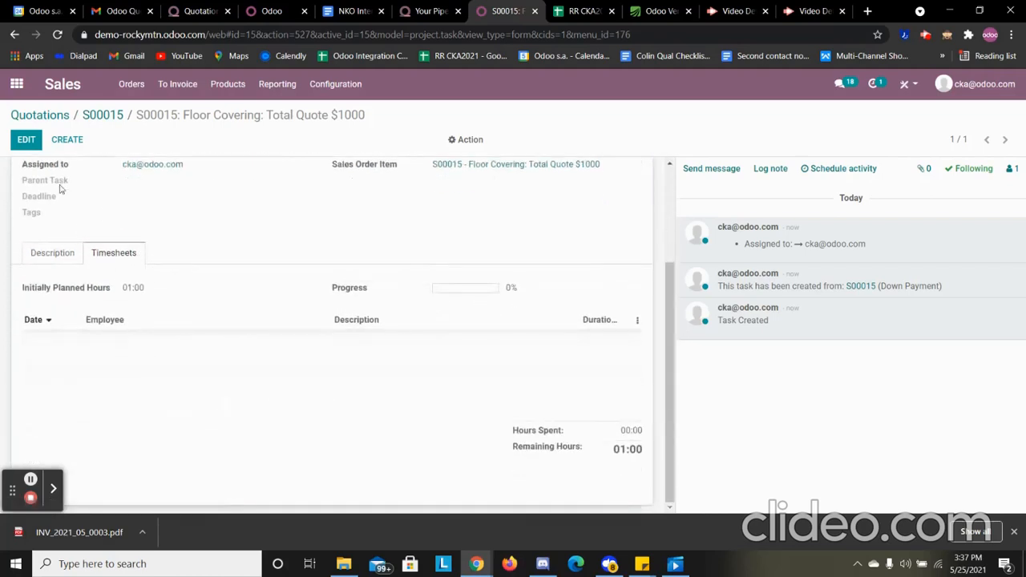
{"action": "left_click", "coordinate": [26, 139]}
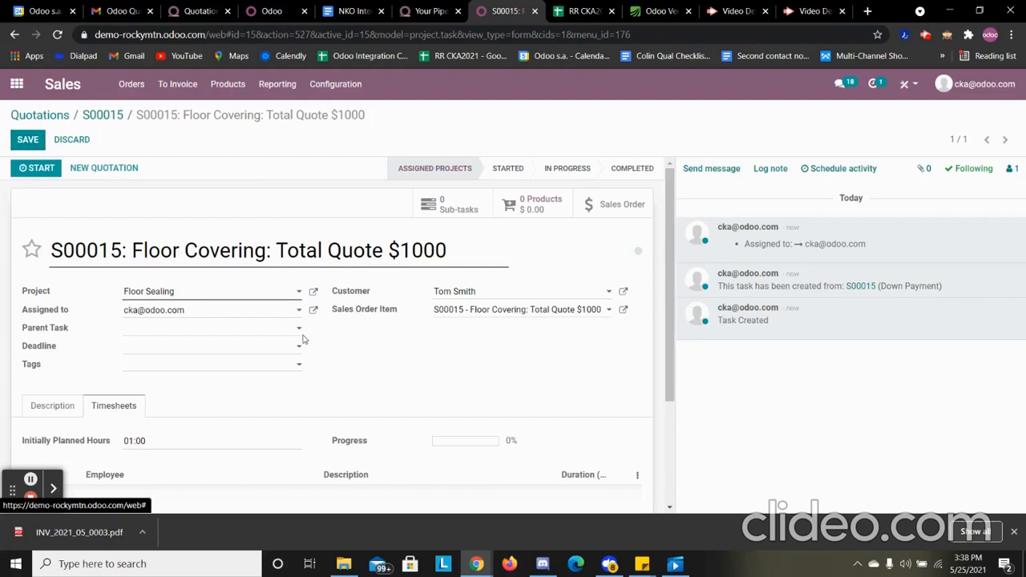
{"action": "scroll", "coordinate": [235, 414], "scroll_direction": "down", "scroll_amount": 2}
{"action": "left_click", "coordinate": [53, 359]}
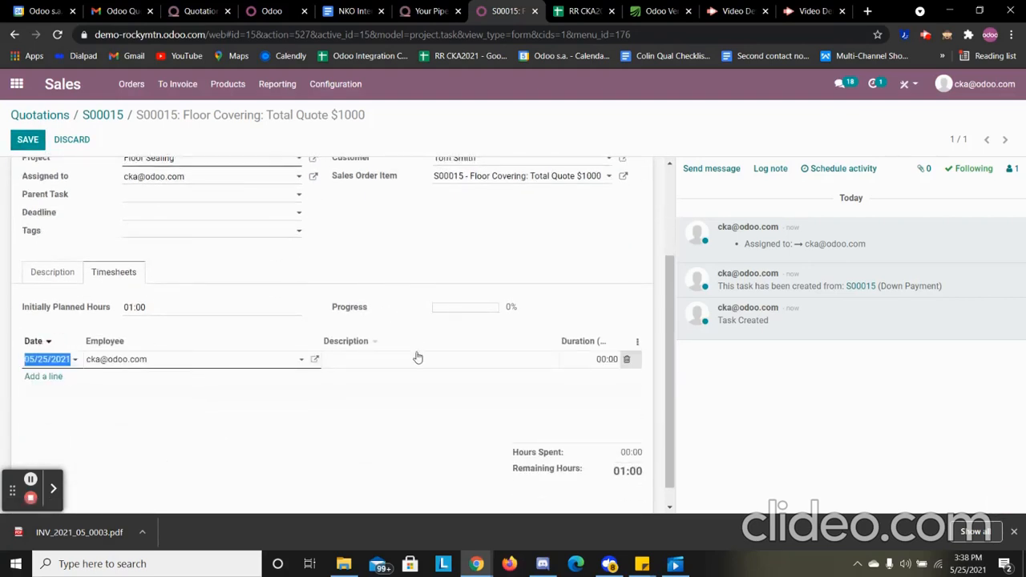
{"action": "left_click", "coordinate": [416, 359]}
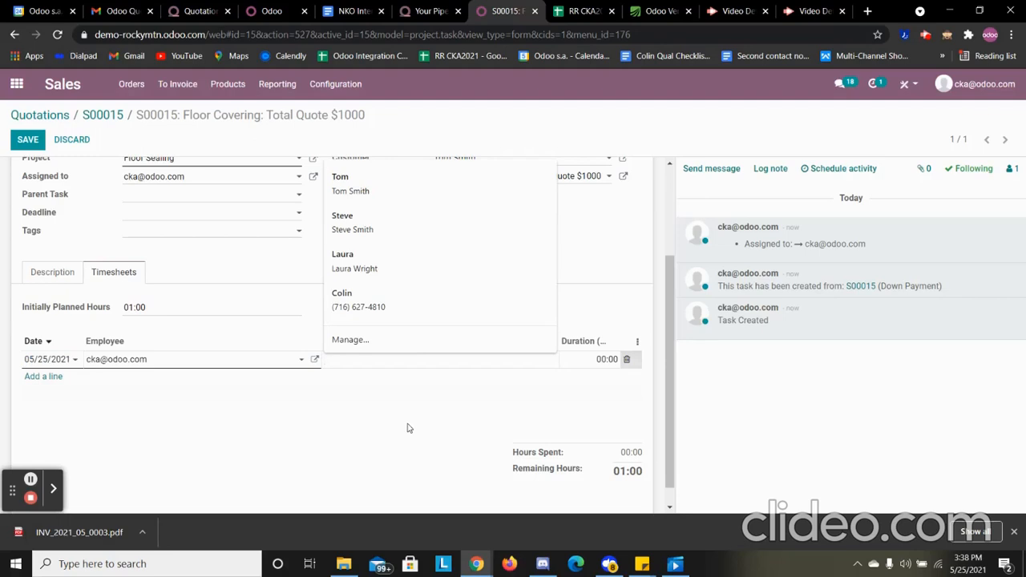
{"action": "type", "text": "prepared site"}
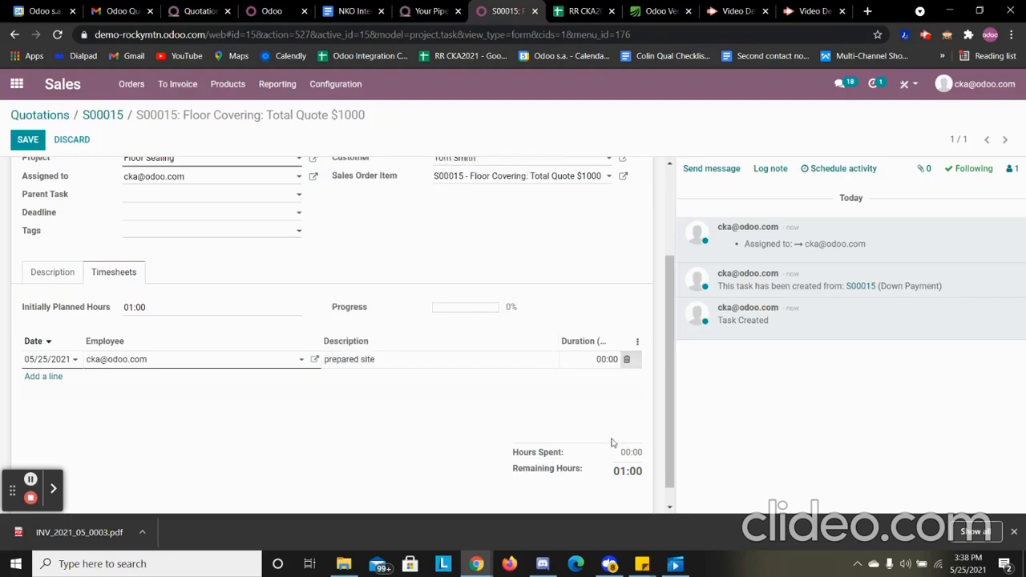
{"action": "left_click", "coordinate": [607, 359]}
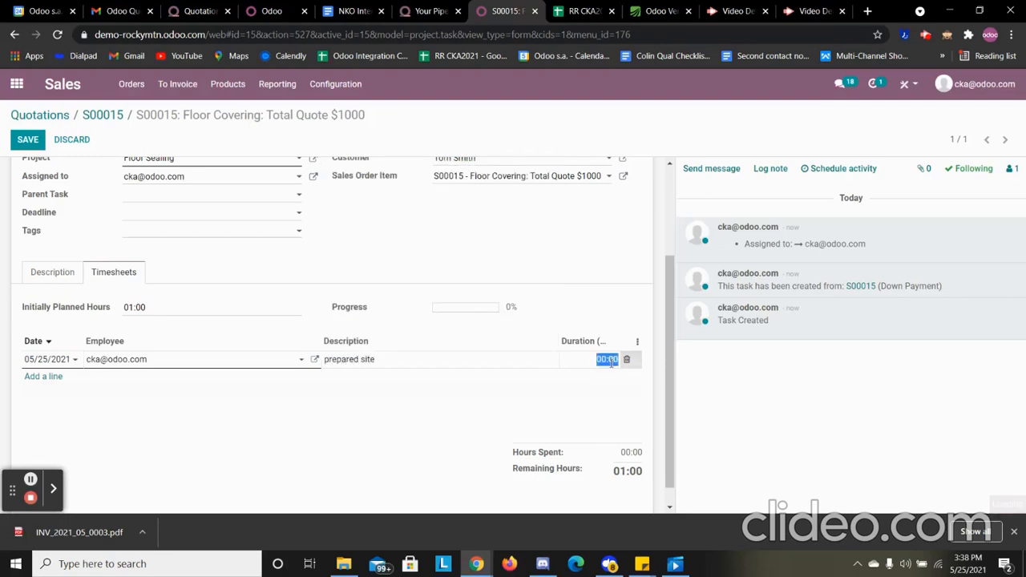
{"action": "type", "text": "3"}
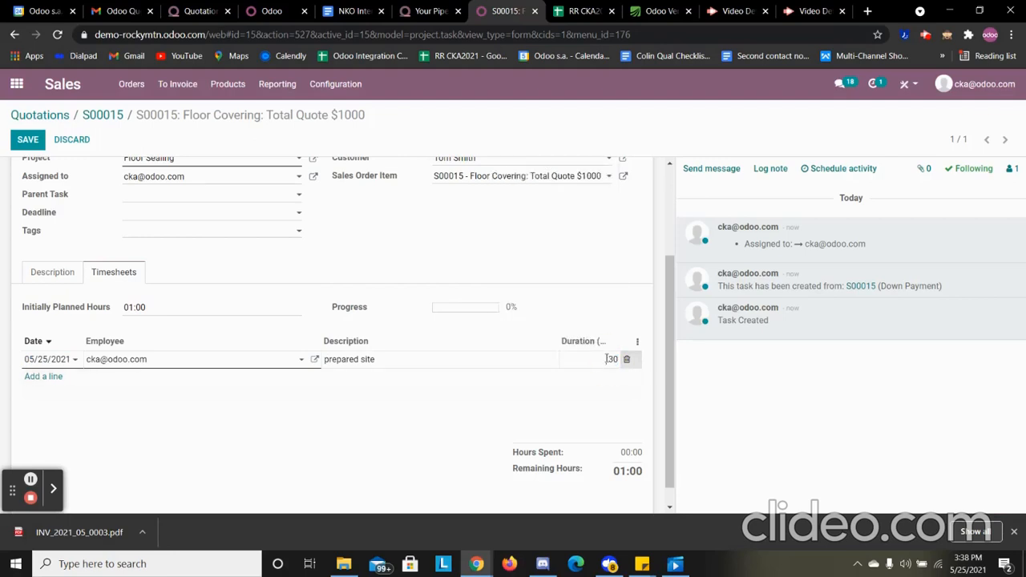
{"action": "left_click", "coordinate": [589, 392]}
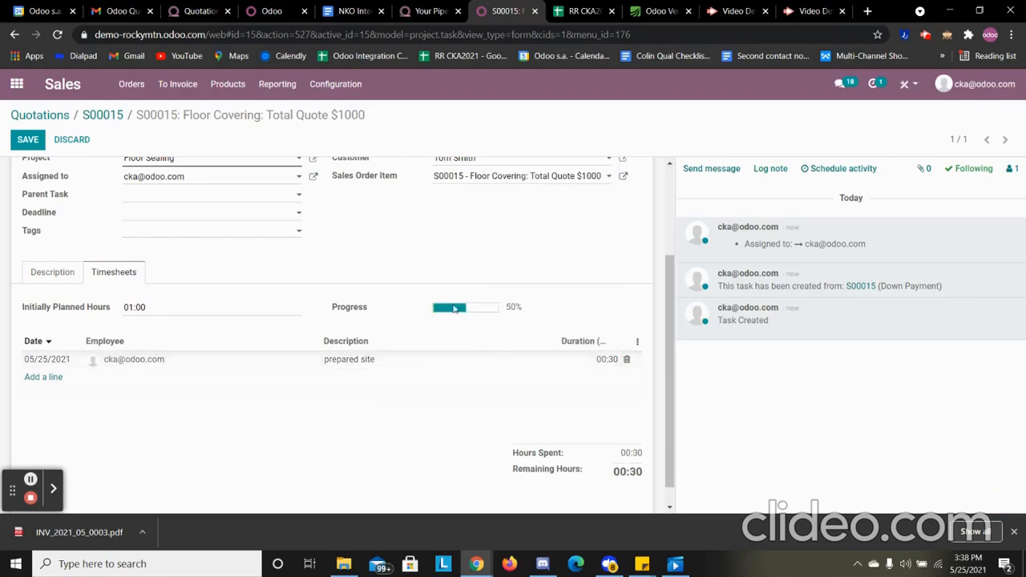
{"action": "left_click", "coordinate": [26, 139]}
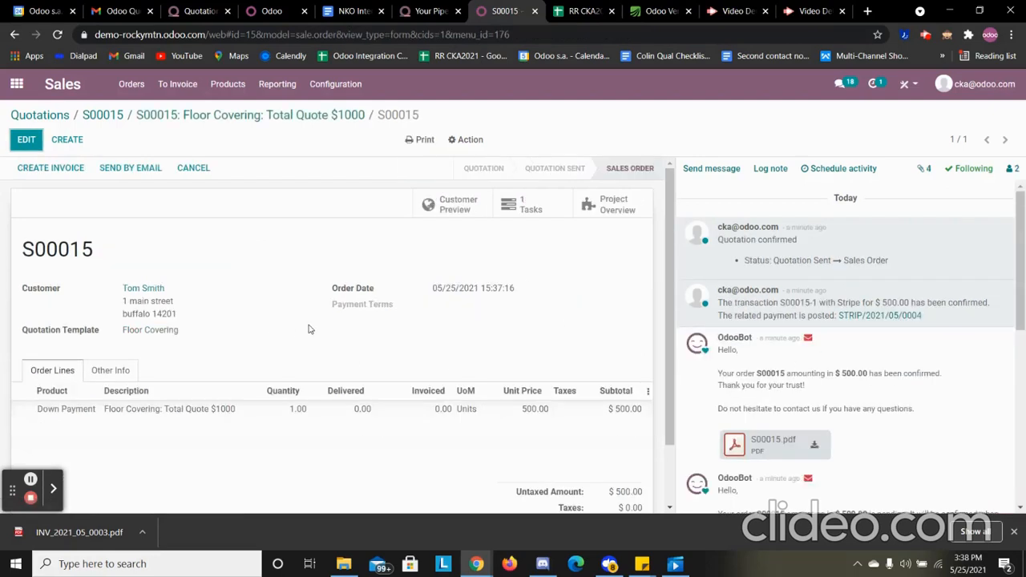
{"action": "left_click", "coordinate": [370, 414]}
{"action": "left_click", "coordinate": [215, 320]}
{"action": "left_click", "coordinate": [24, 140]}
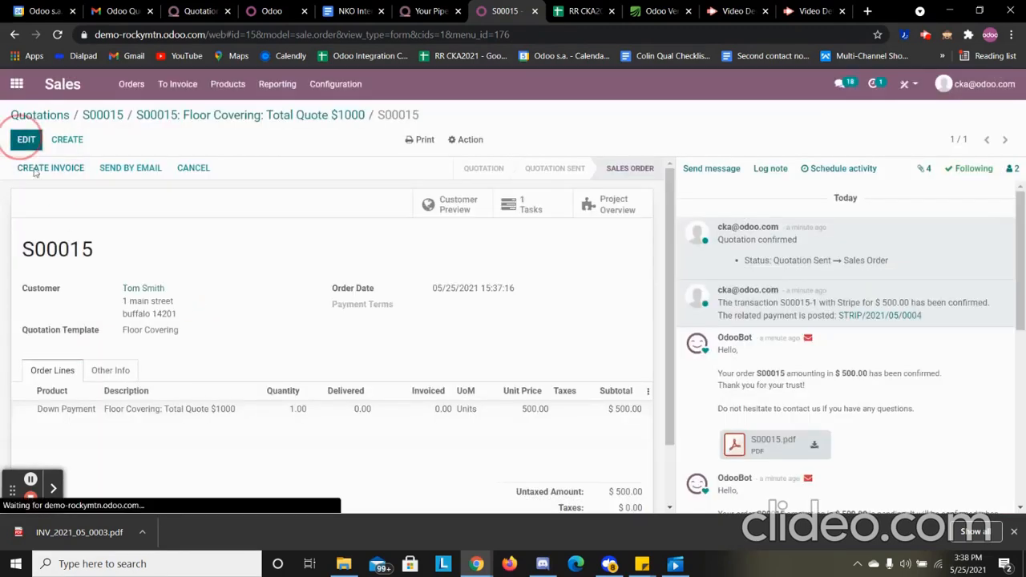
{"action": "left_click", "coordinate": [350, 410]}
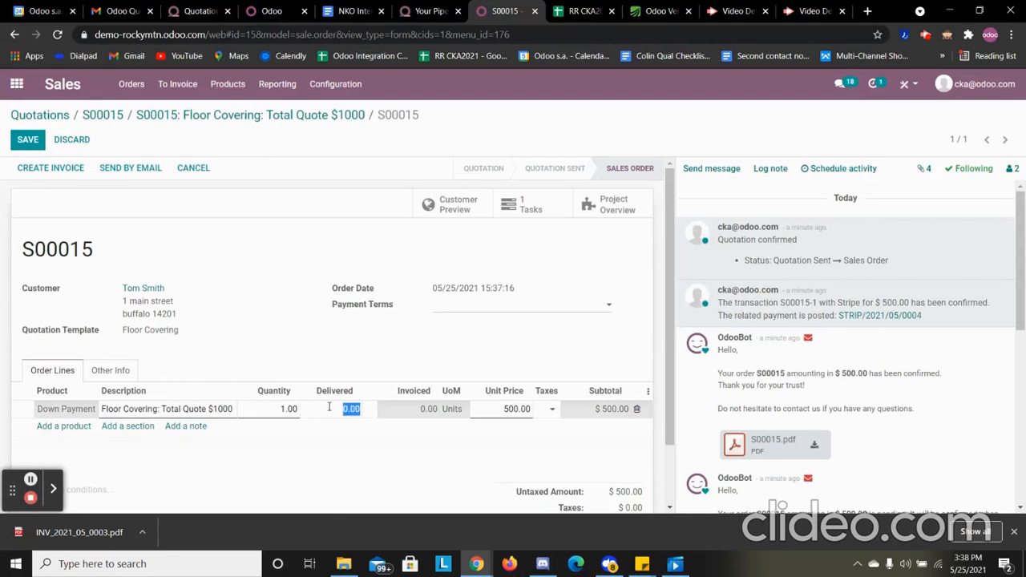
{"action": "left_click", "coordinate": [207, 116]}
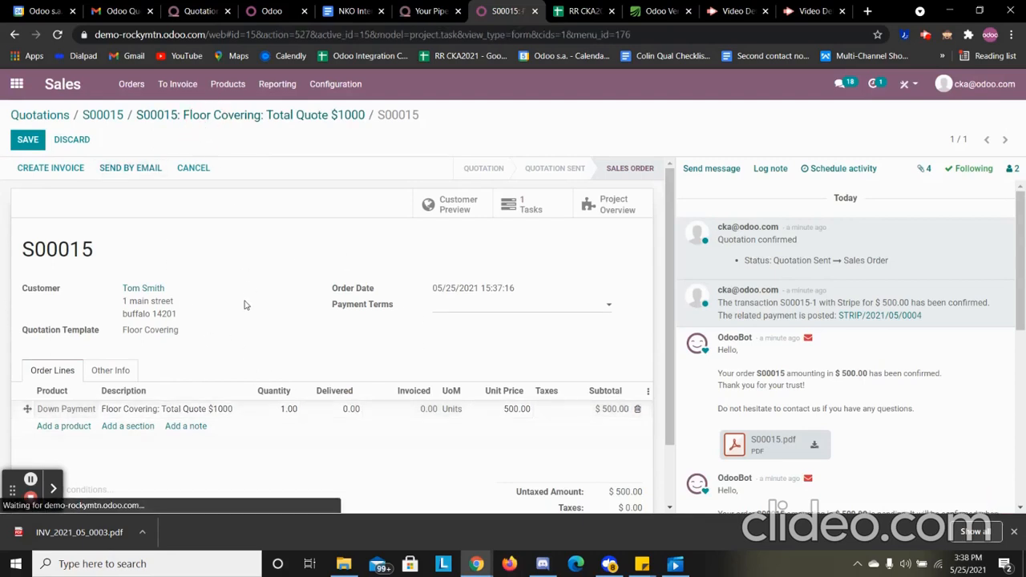
Add and save a second timesheet line with the description "test" and a duration of 00:30, and move the task to the Completed stage
{"action": "scroll", "coordinate": [265, 383], "scroll_direction": "down", "scroll_amount": 1}
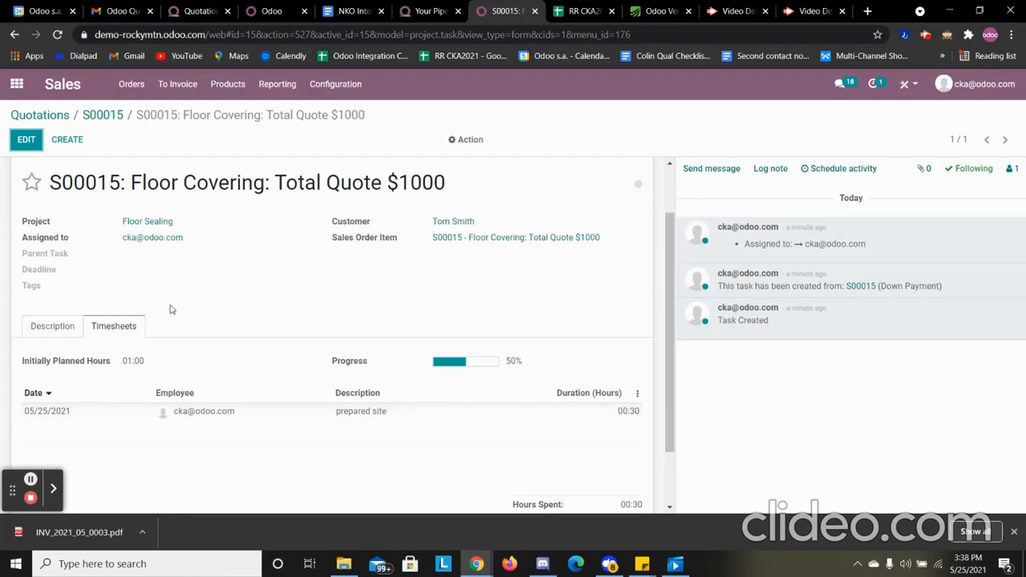
{"action": "scroll", "coordinate": [179, 303], "scroll_direction": "up", "scroll_amount": 1}
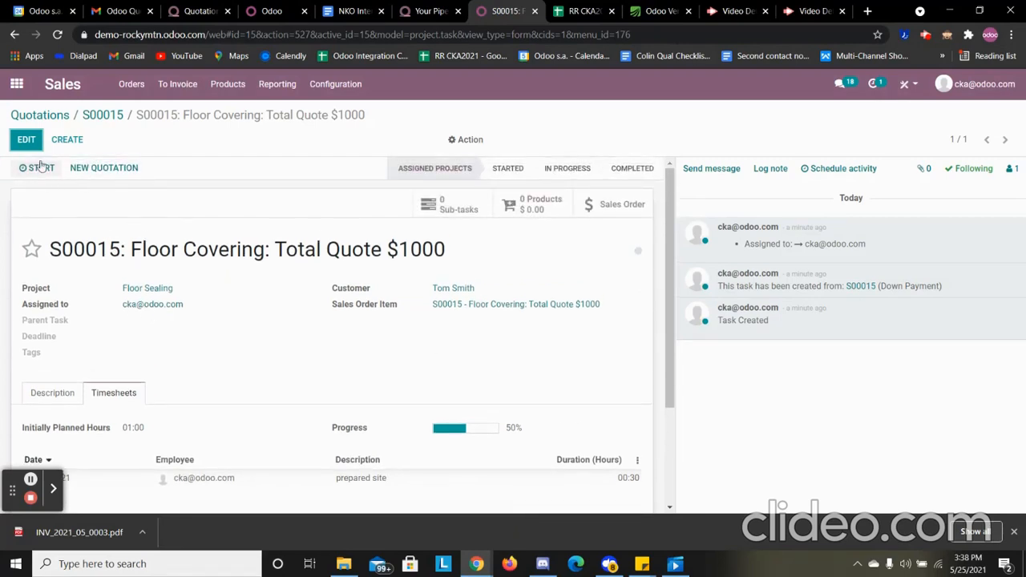
{"action": "left_click", "coordinate": [27, 140]}
{"action": "scroll", "coordinate": [343, 360], "scroll_direction": "down", "scroll_amount": 2}
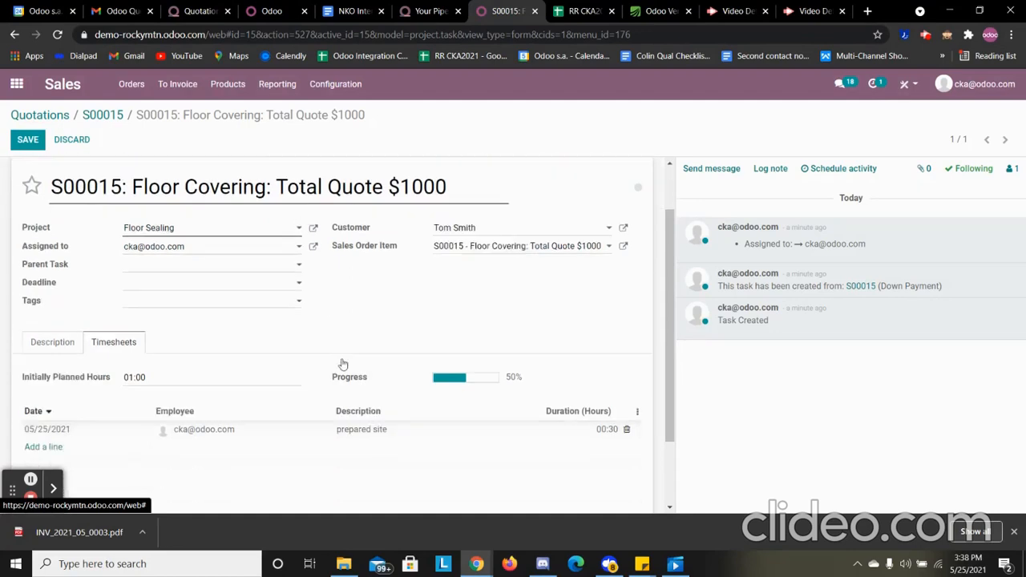
{"action": "left_click", "coordinate": [37, 355]}
{"action": "left_click", "coordinate": [417, 353]}
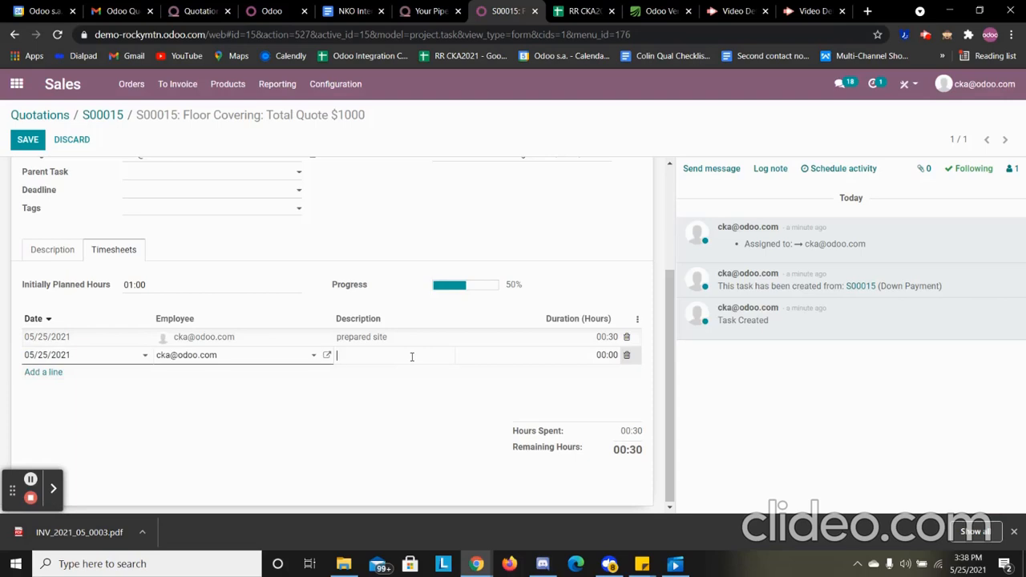
{"action": "left_click", "coordinate": [603, 355]}
{"action": "type", "text": "0"}
{"action": "left_click", "coordinate": [27, 140]}
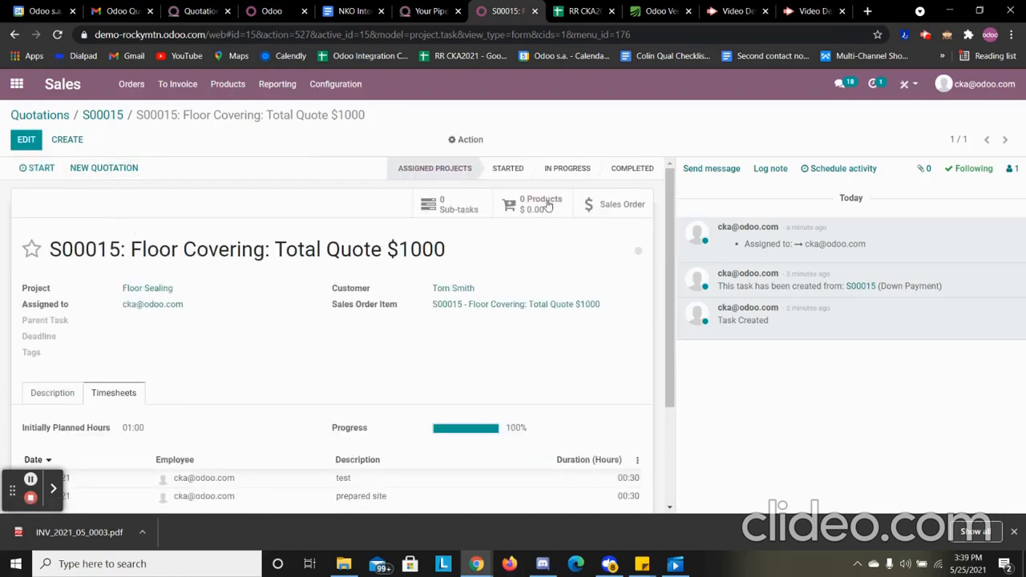
{"action": "left_click", "coordinate": [632, 168]}
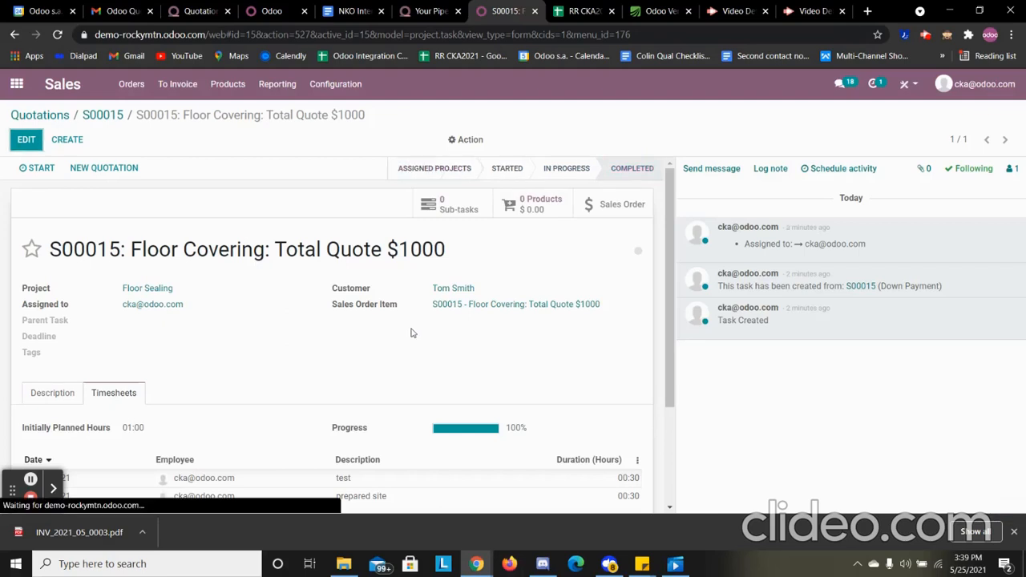
Return to the sales order and set the delivered quantity of its Down Payment line to 1
{"action": "left_click", "coordinate": [113, 117]}
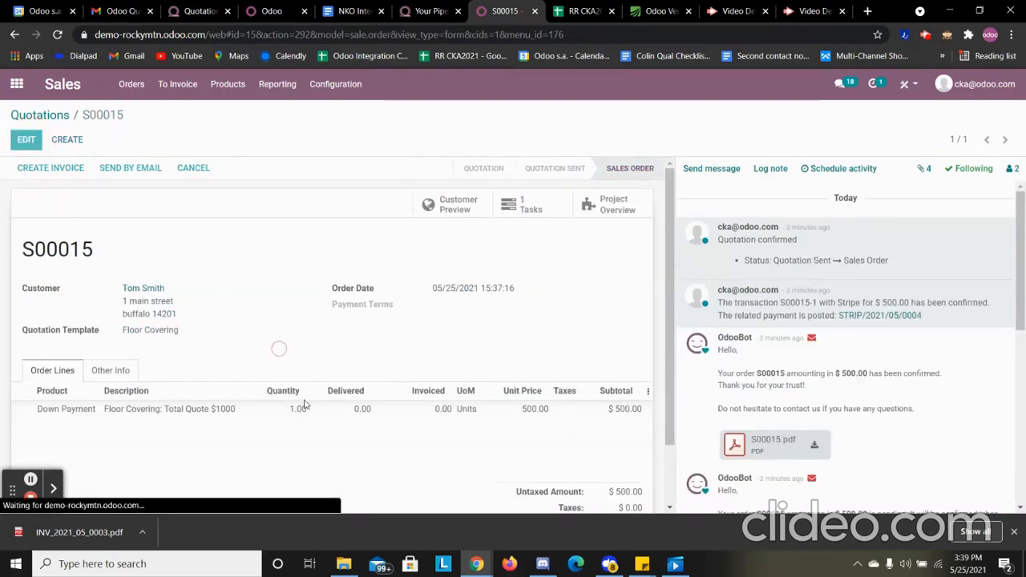
{"action": "left_click", "coordinate": [352, 409]}
{"action": "type", "text": "1"}
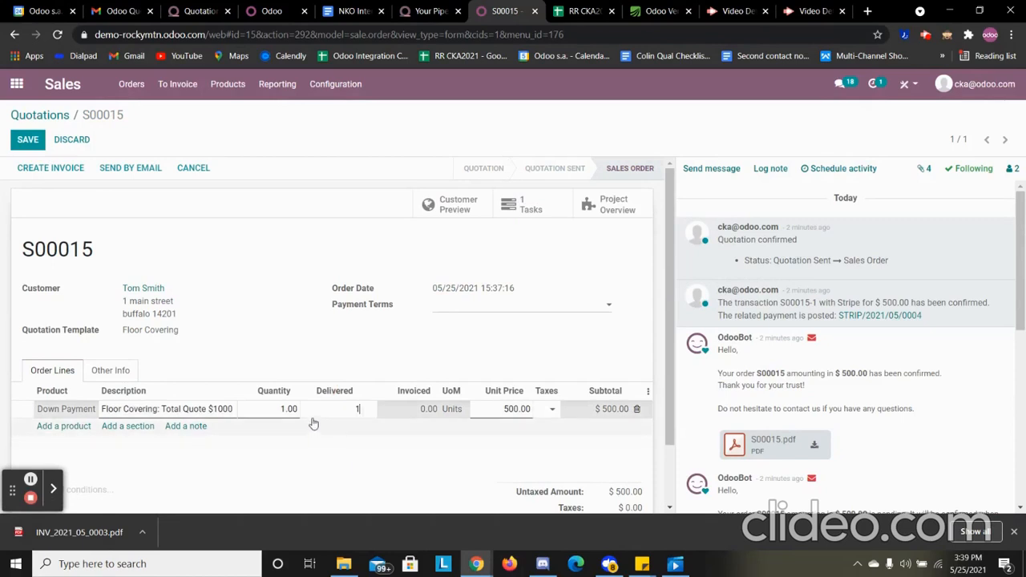
{"action": "left_click", "coordinate": [276, 305]}
Create a draft invoice from the sales order and confirm it
{"action": "left_click", "coordinate": [49, 171]}
{"action": "left_click", "coordinate": [303, 169]}
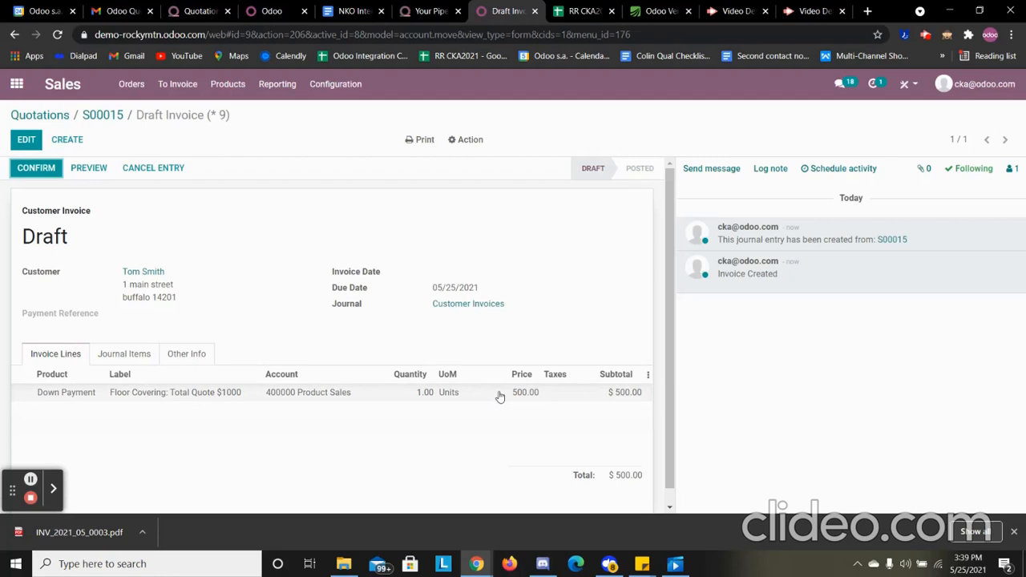
{"action": "left_click", "coordinate": [40, 170]}
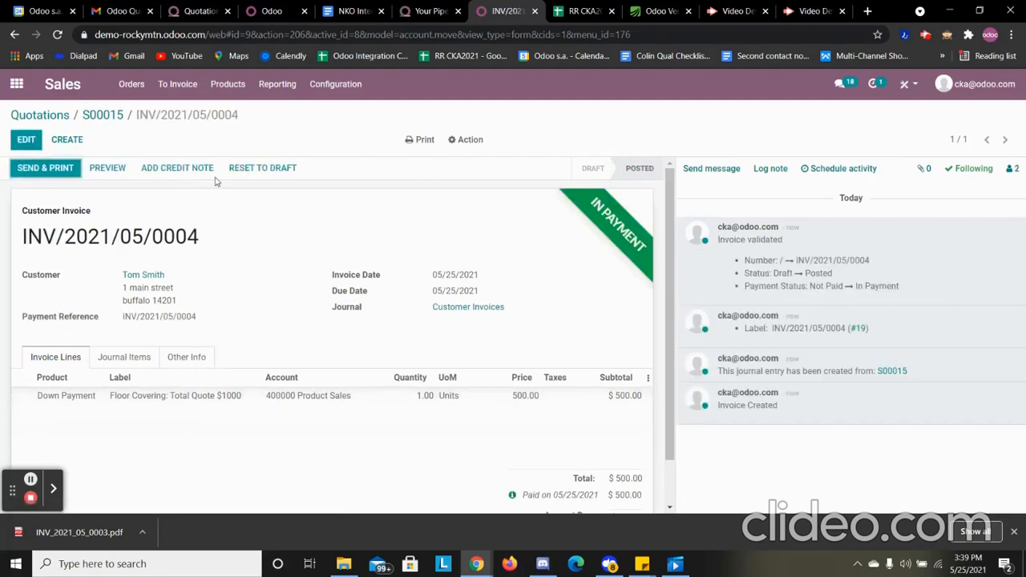
Switch to Accounting and create a new statement for the Bank journal with the reference "Bank statement 1"
{"action": "left_click", "coordinate": [16, 83]}
{"action": "left_click", "coordinate": [371, 274]}
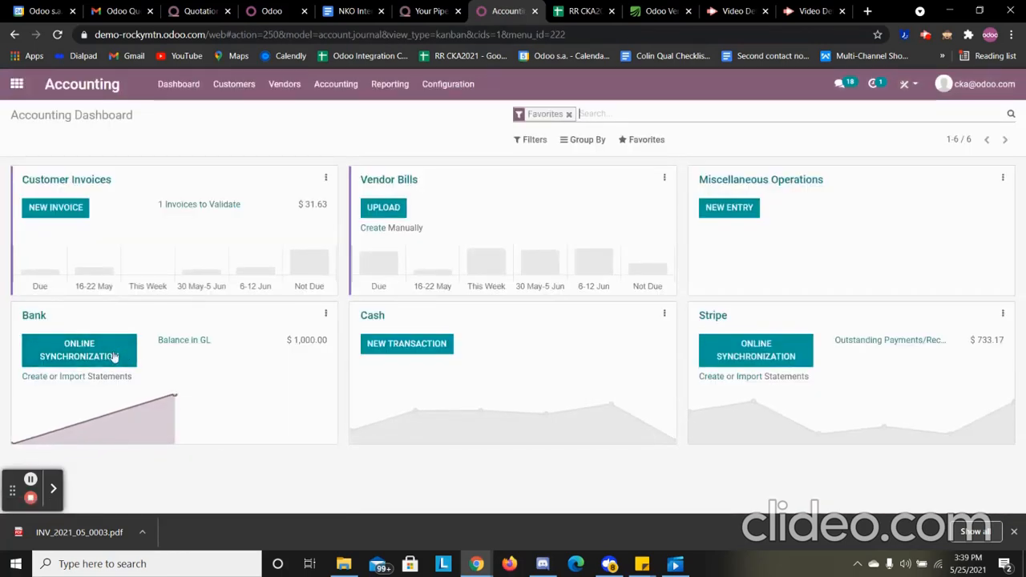
{"action": "left_click", "coordinate": [43, 377]}
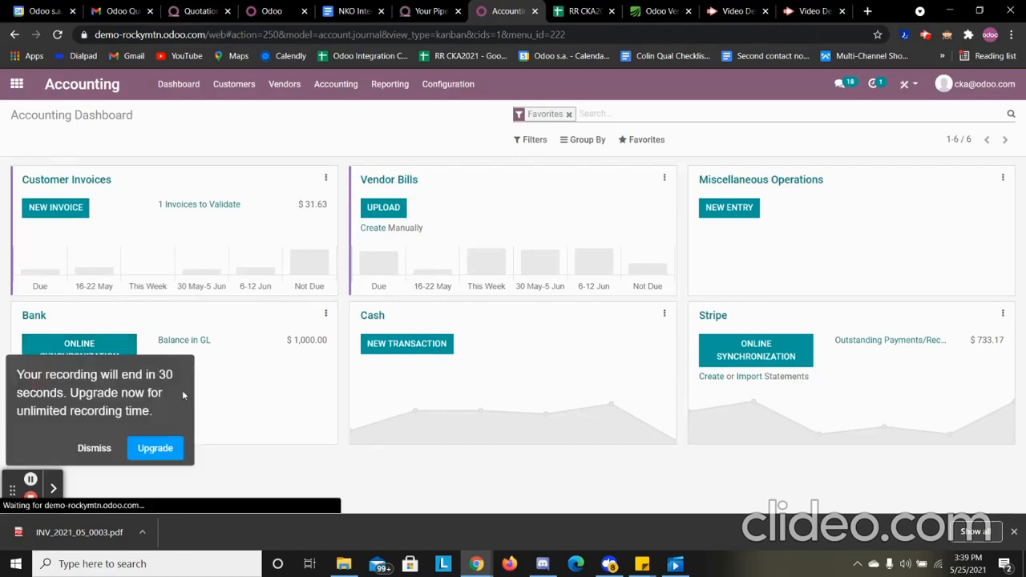
{"action": "left_click", "coordinate": [115, 447]}
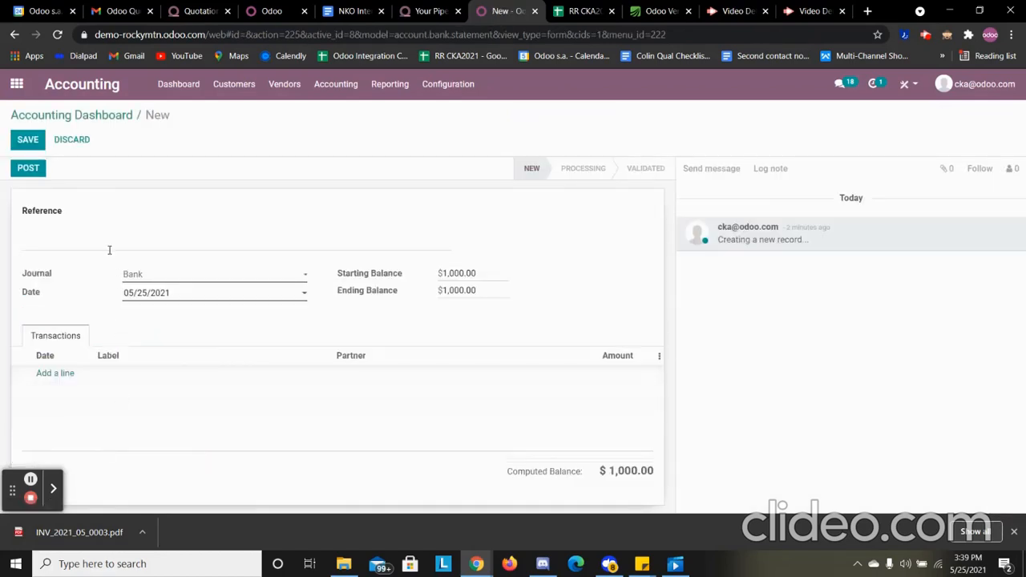
{"action": "type", "text": "Bank state"}
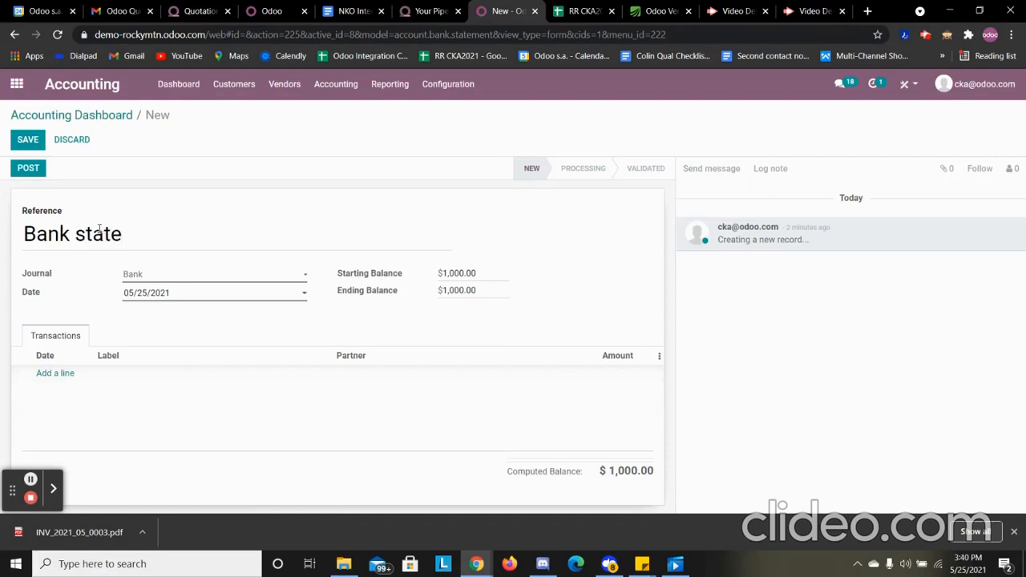
{"action": "type", "text": "ment 1"}
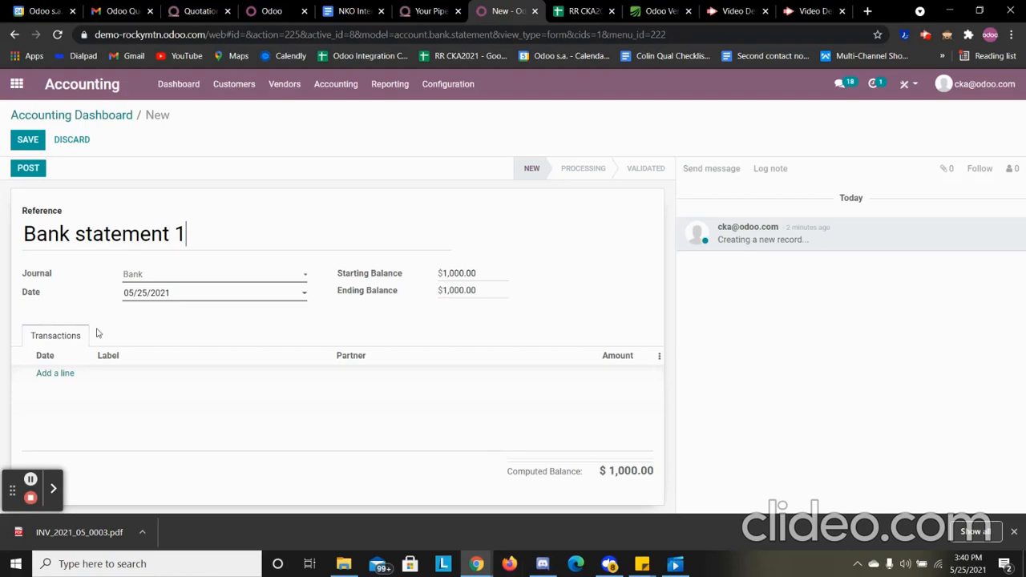
Add a transaction line to the statement with the label "payment" and an amount of 500
{"action": "left_click", "coordinate": [60, 374]}
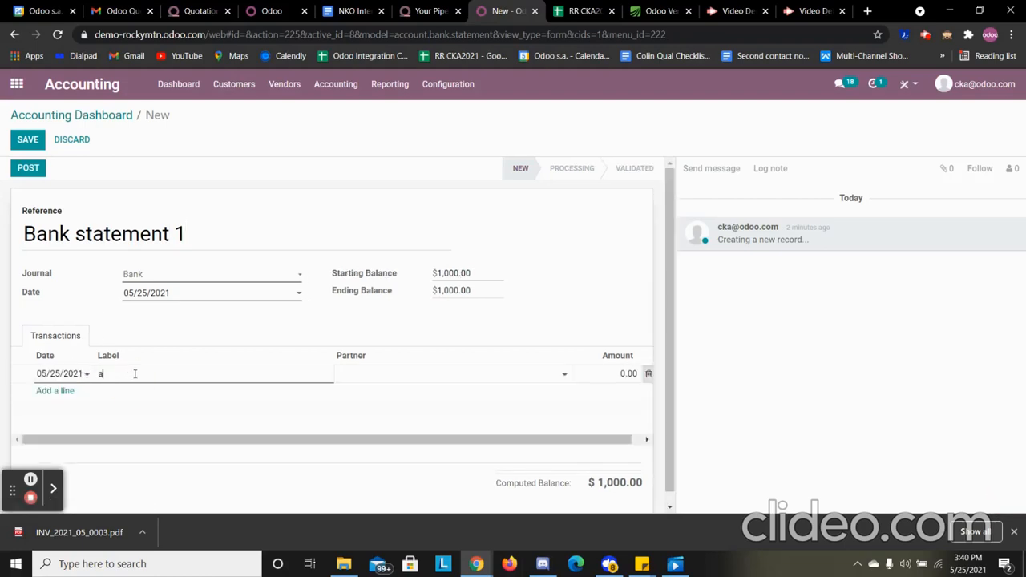
{"action": "type", "text": "payment"}
{"action": "left_click", "coordinate": [626, 374]}
{"action": "type", "text": "500"}
{"action": "left_click", "coordinate": [487, 313]}
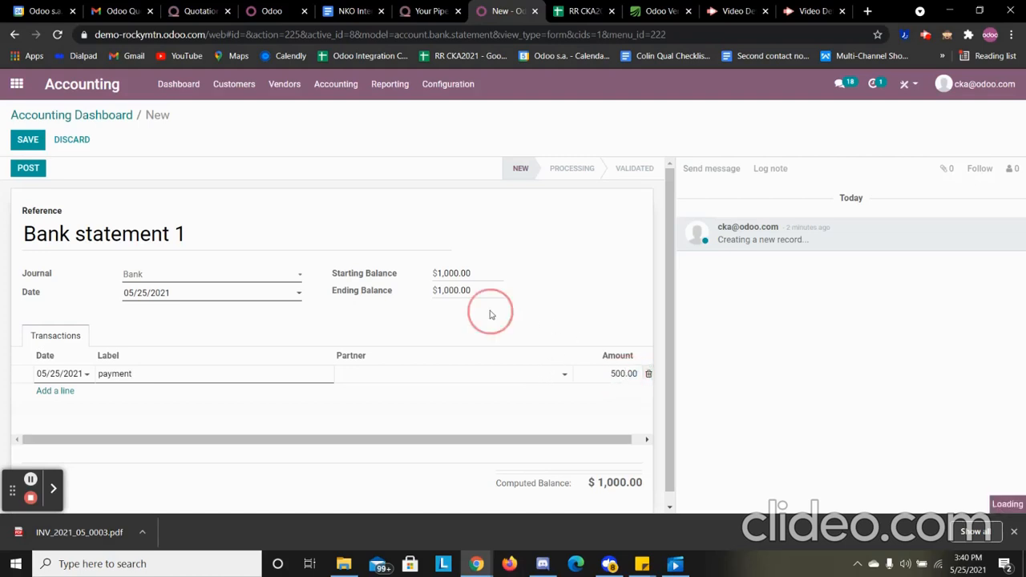
Set the statement's ending balance to $1,500.00 and post the statement
{"action": "left_click", "coordinate": [472, 288]}
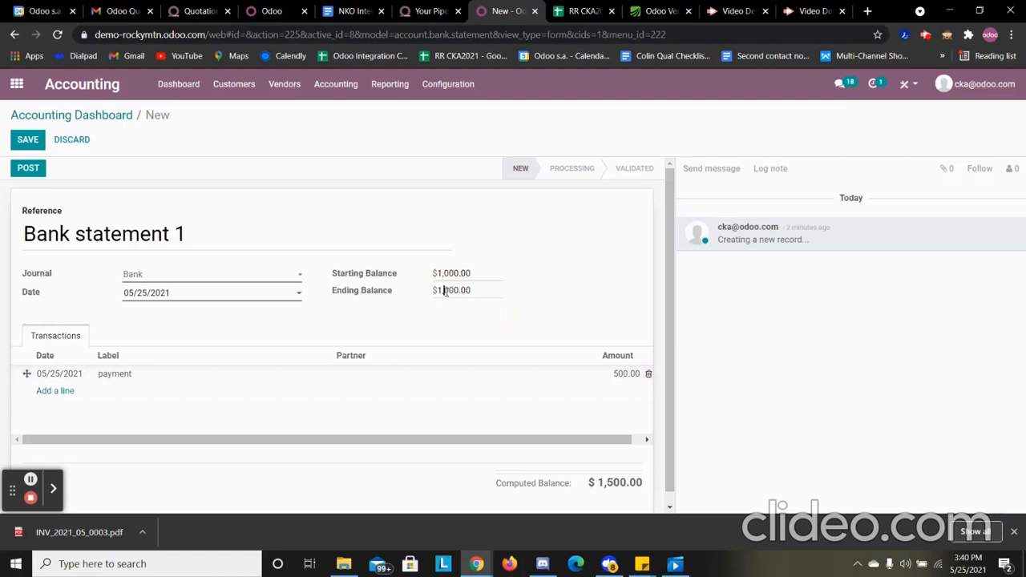
{"action": "key", "text": "BackSpace"}
{"action": "type", "text": "5"}
{"action": "left_click", "coordinate": [419, 345]}
{"action": "left_click", "coordinate": [27, 170]}
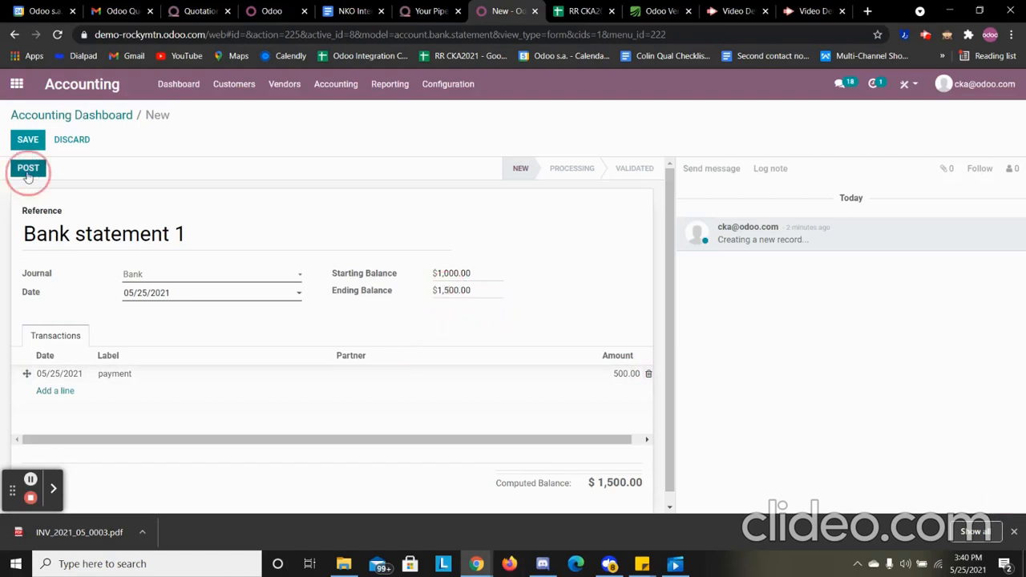
Reconcile the Bank journal's "payment" line with the matching Stripe customer payment and validate it
{"action": "left_click", "coordinate": [103, 117]}
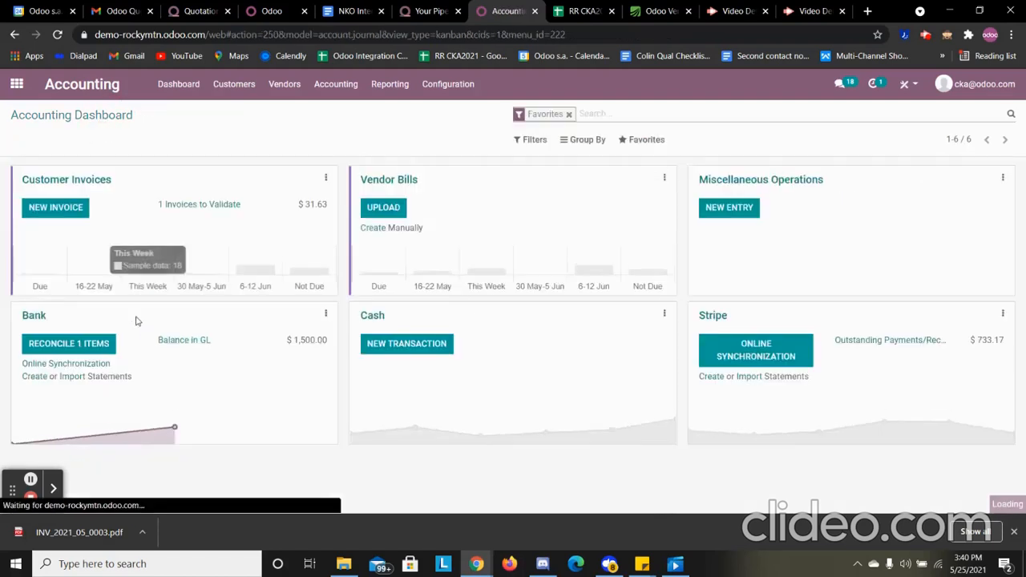
{"action": "left_click", "coordinate": [71, 343]}
{"action": "left_click", "coordinate": [325, 311]}
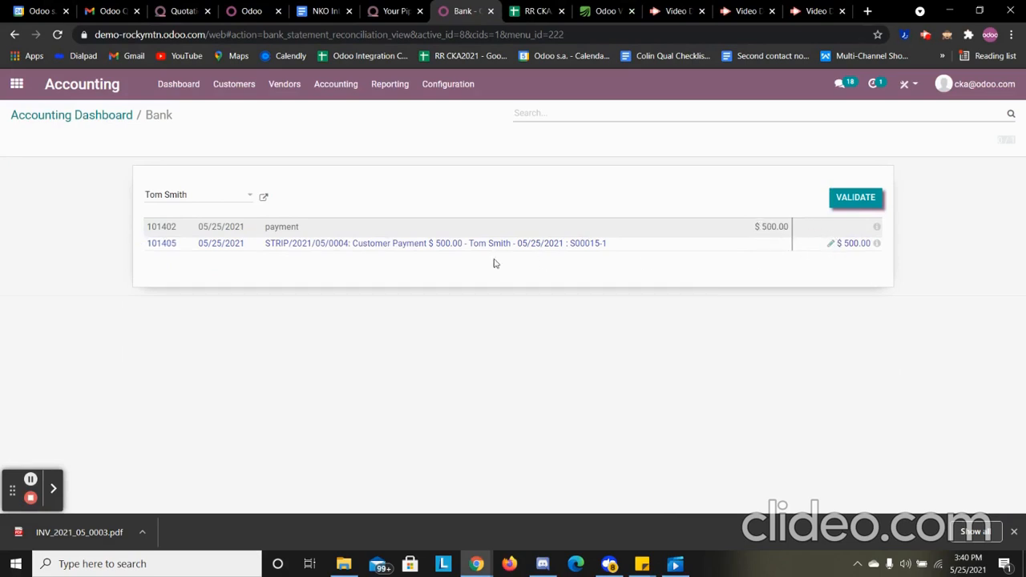
{"action": "left_click", "coordinate": [855, 199]}
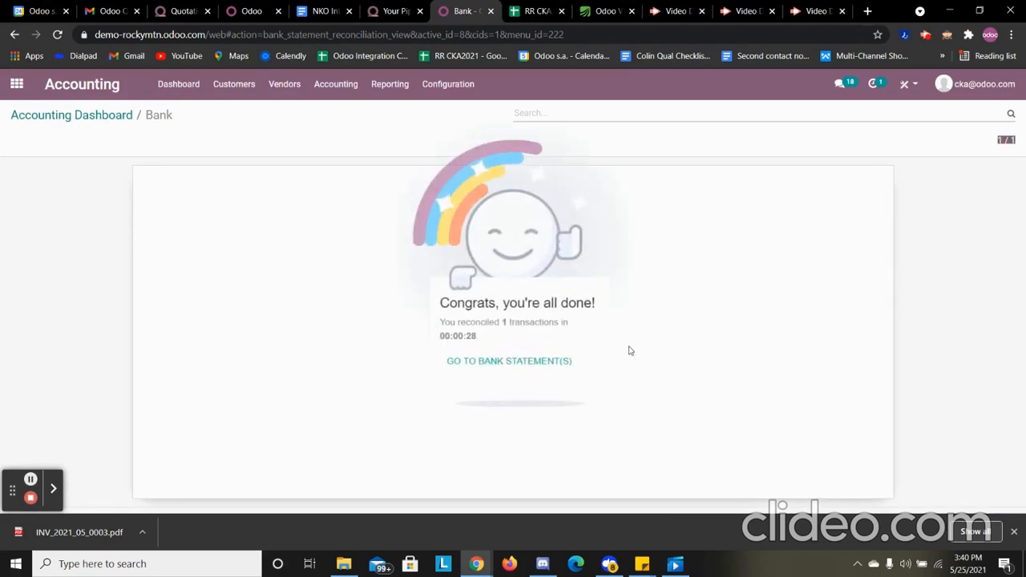
Return to the Accounting dashboard, view the institutions offered for the Bank journal's online synchronization, and close the list without connecting
{"action": "left_click", "coordinate": [80, 117]}
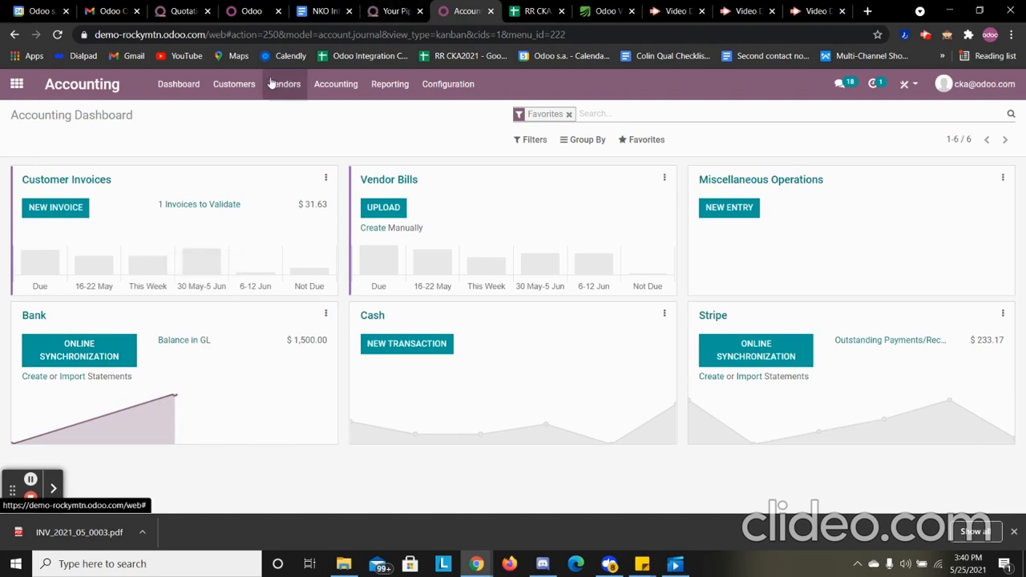
{"action": "left_click", "coordinate": [98, 345]}
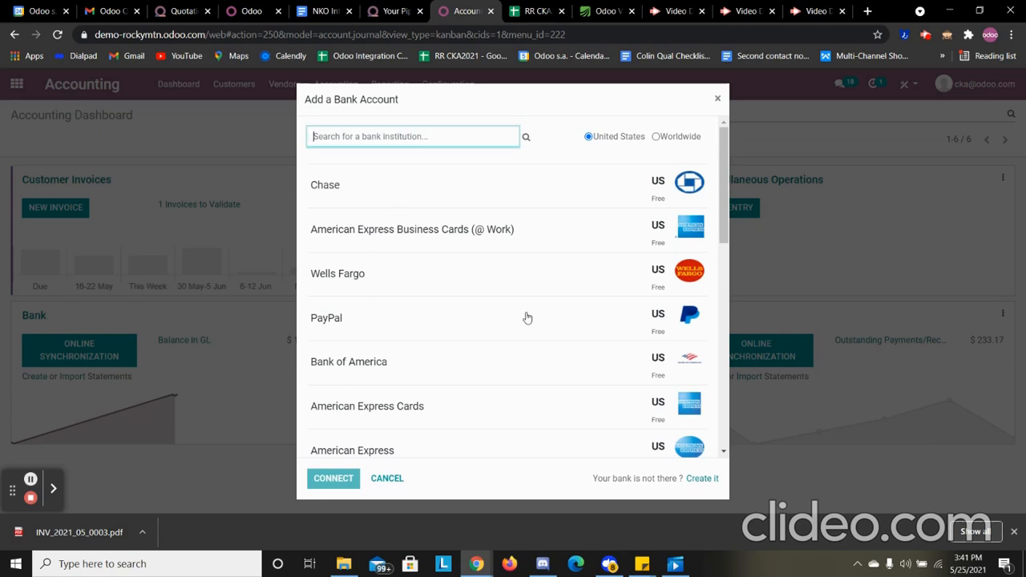
{"action": "left_click", "coordinate": [718, 101]}
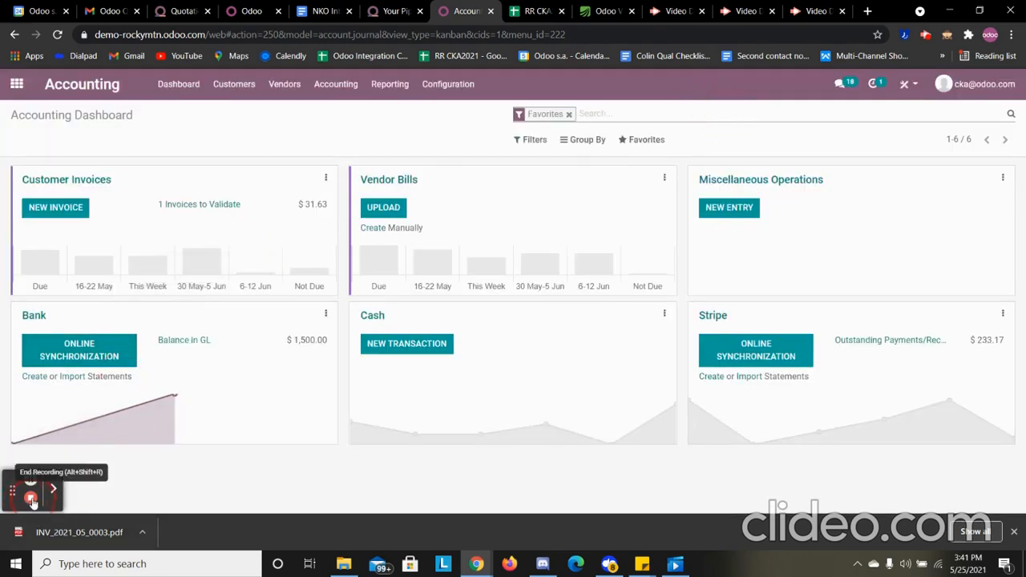